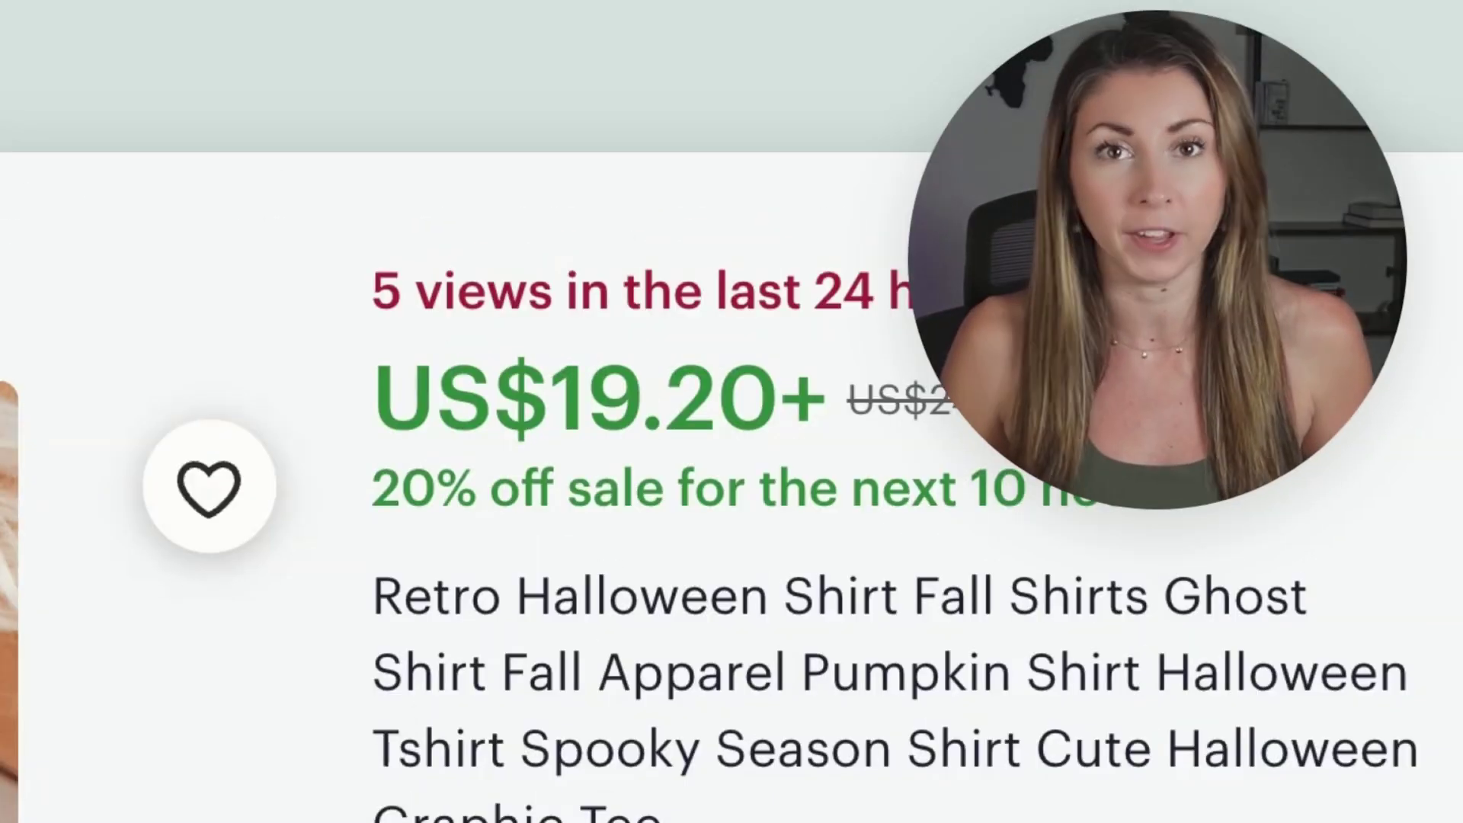
scroll(732, 412, "down", 2)
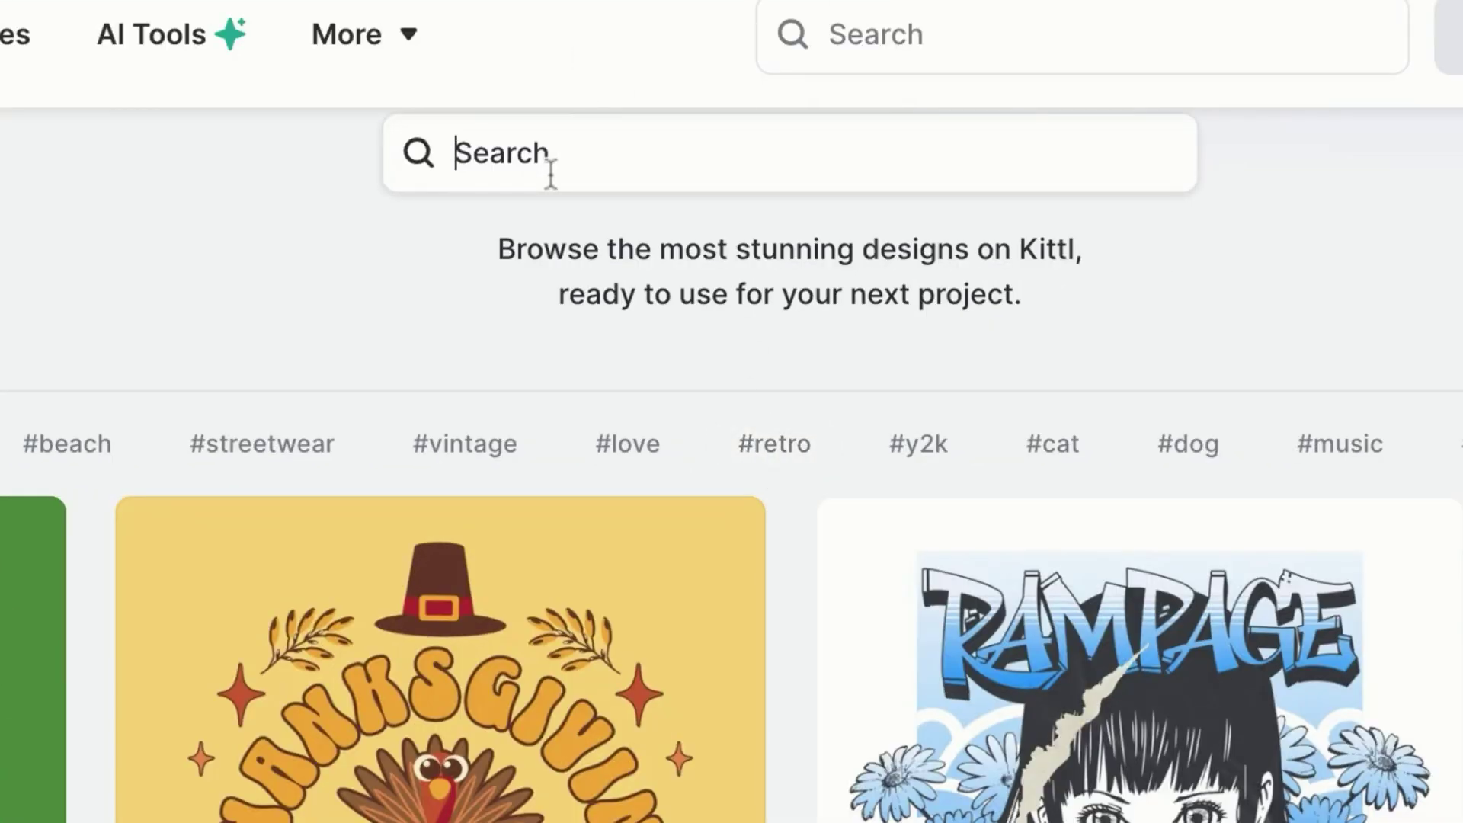
Search the design templates for "retro mascot".
type("retro")
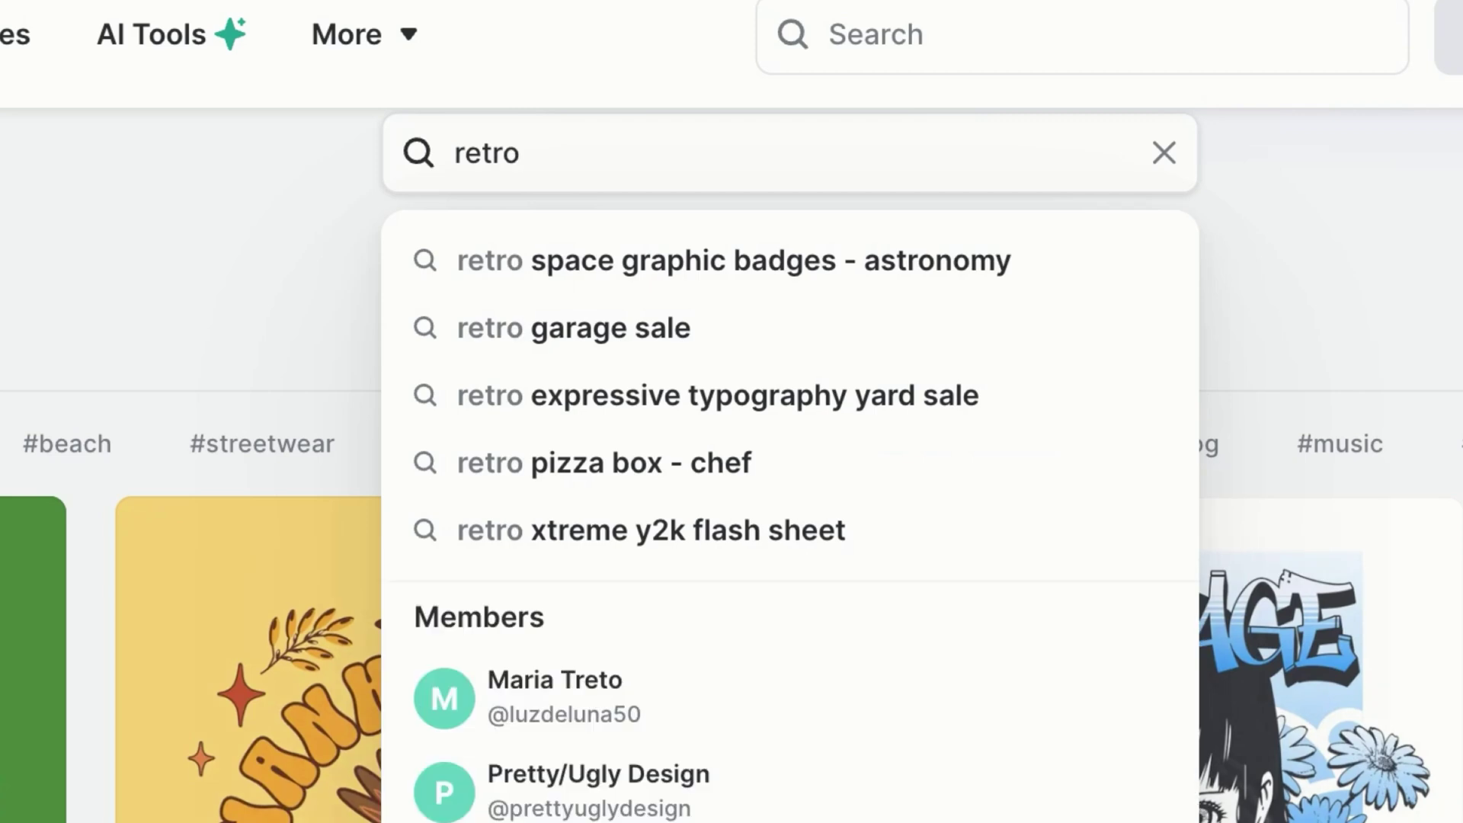
type(" masic")
key("Return")
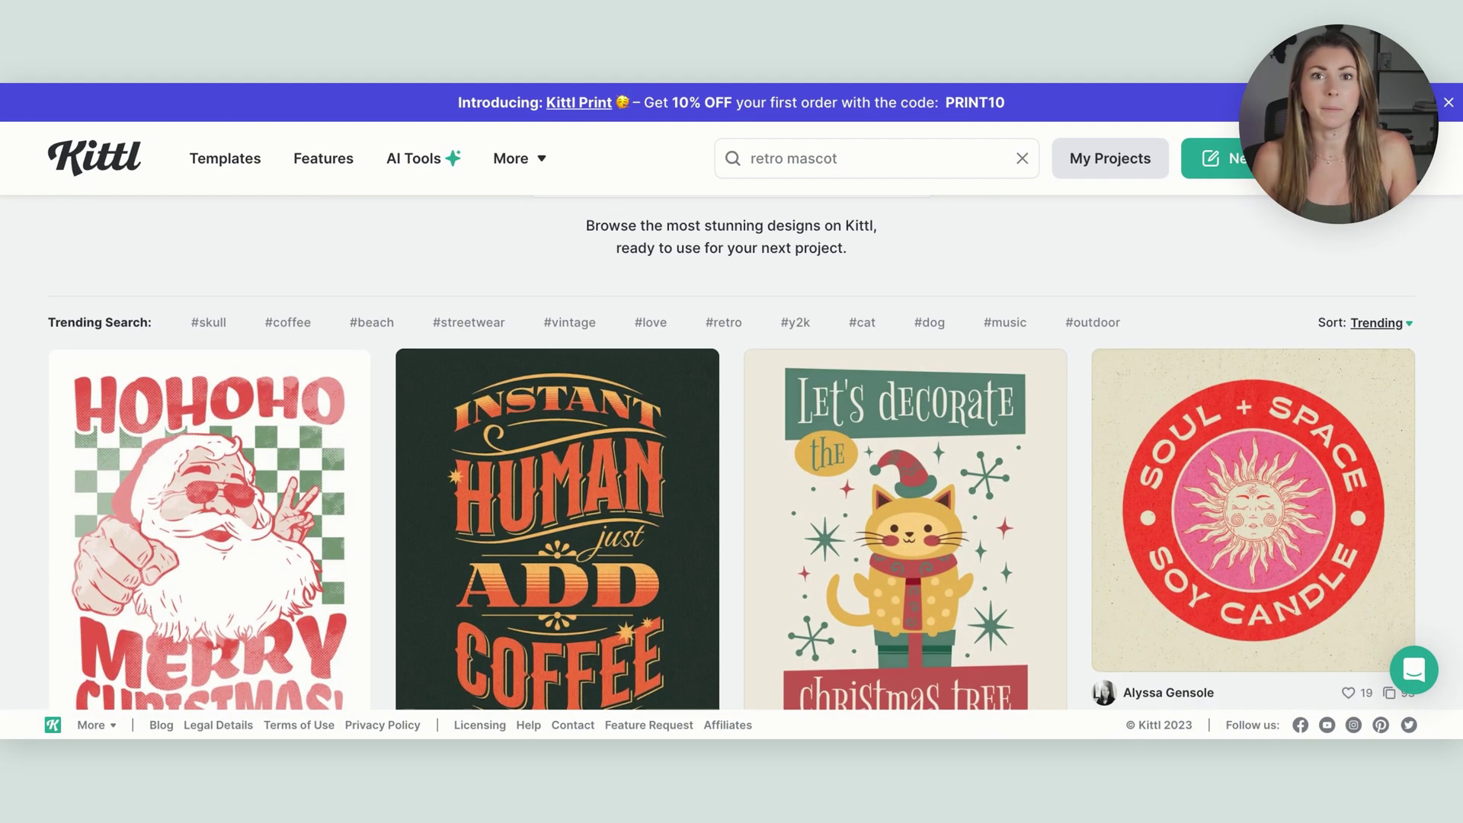
Browse the template results and open the Life After Coffee design with the walking book mascot.
scroll(732, 452, "down", 10)
scroll(731, 452, "down", 5)
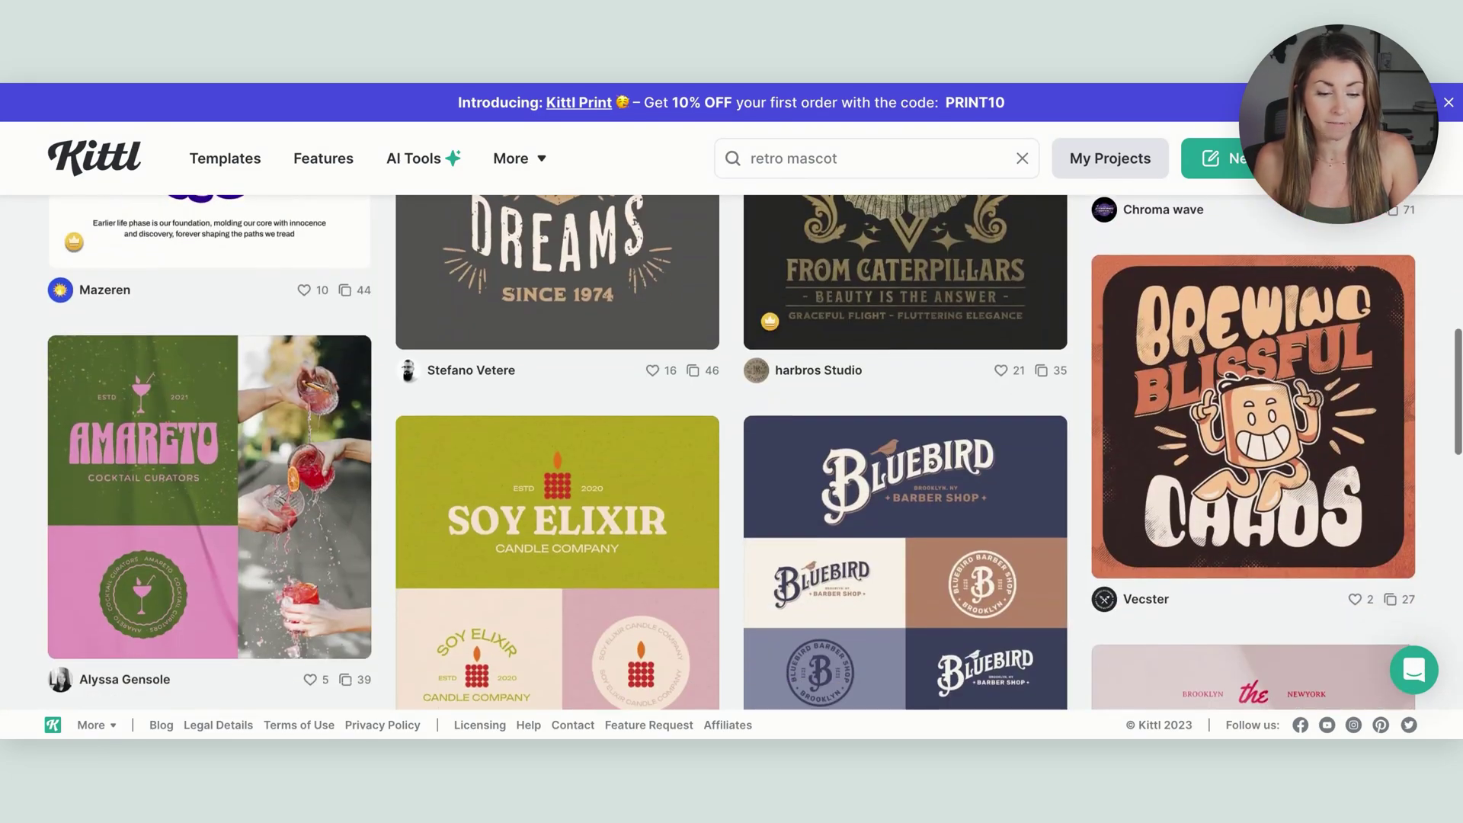
scroll(731, 452, "down", 3)
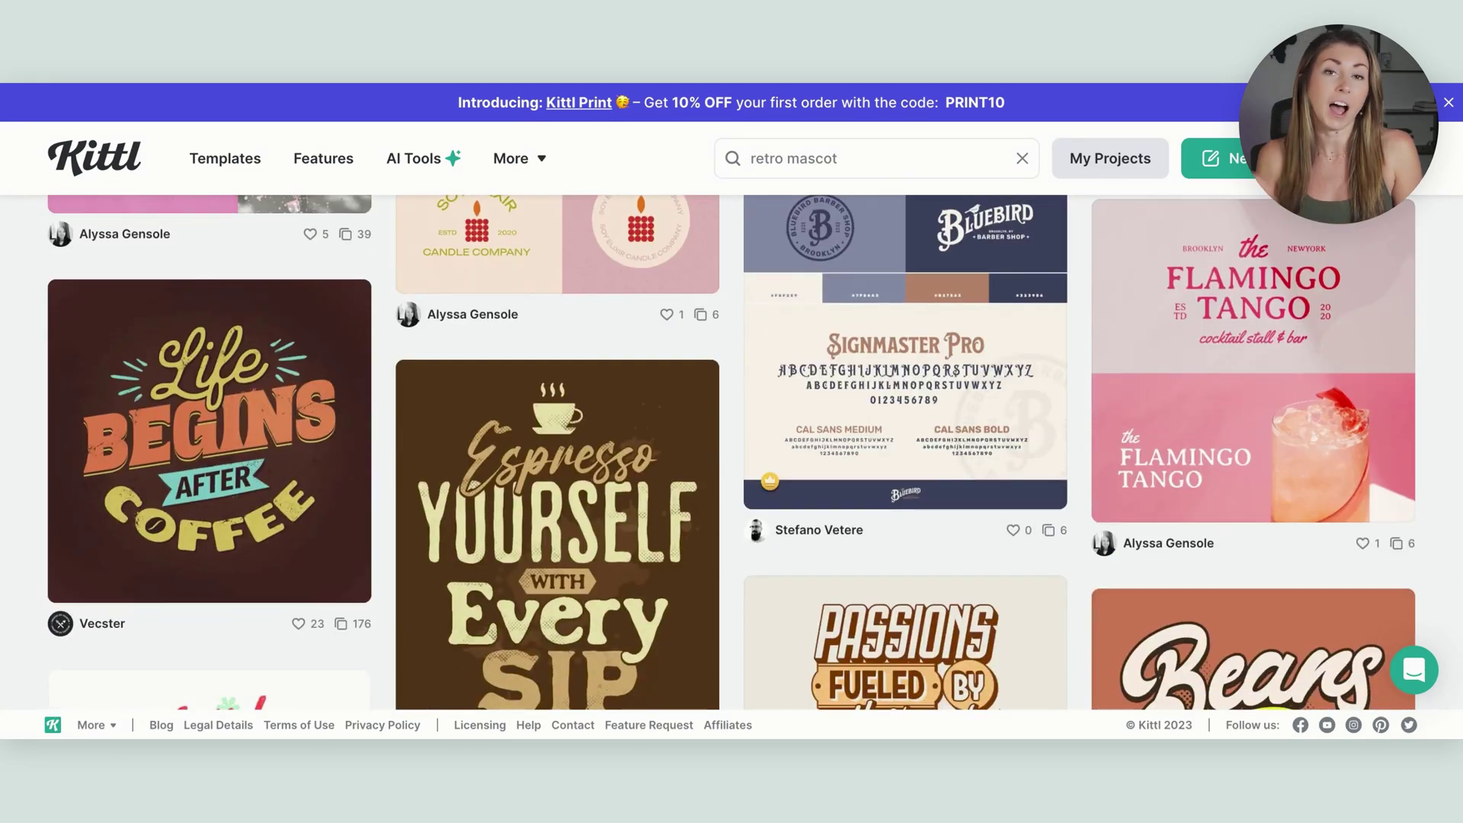
scroll(731, 453, "down", 3)
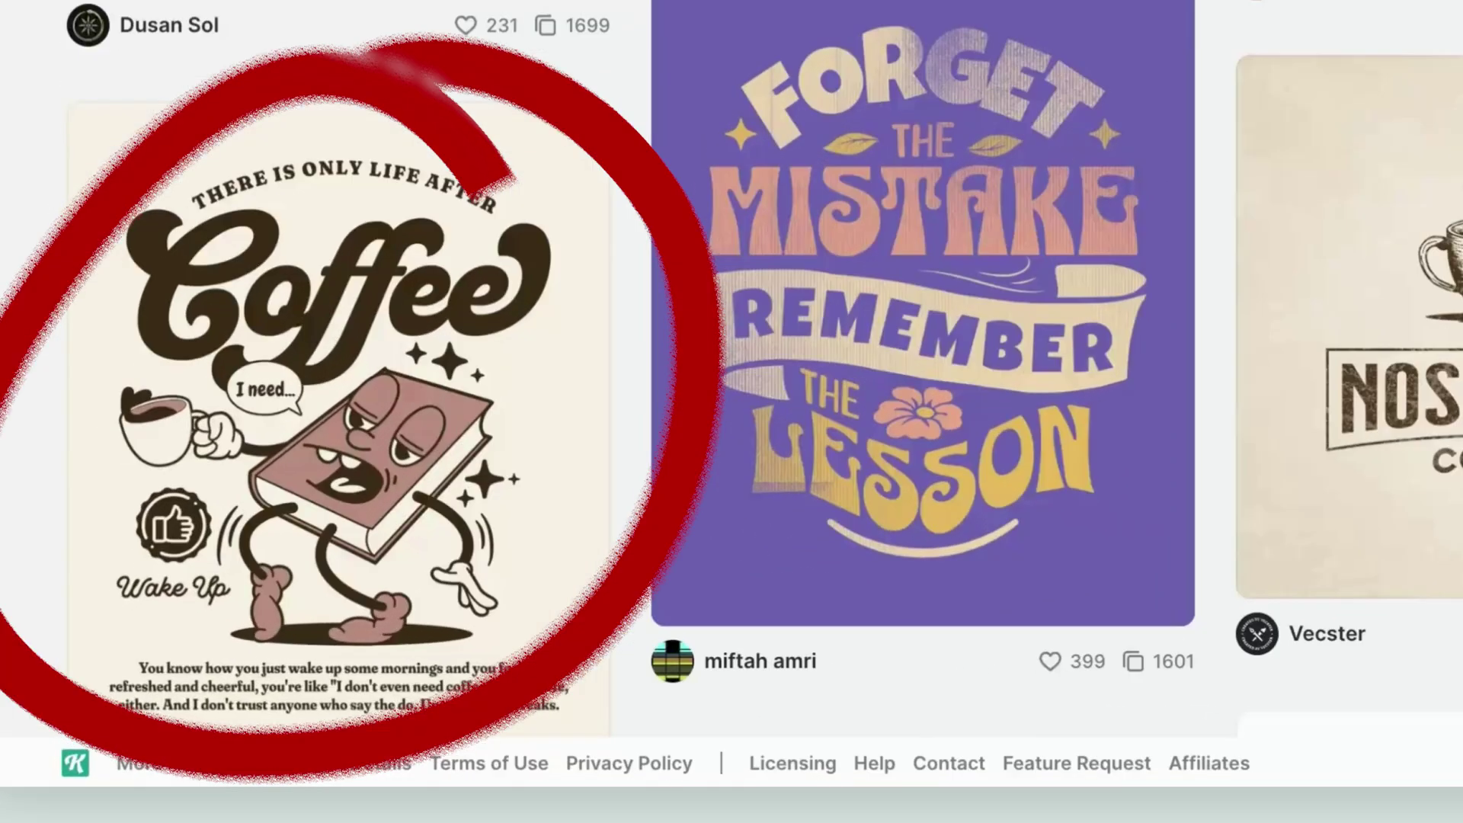
mouse_move(440, 417)
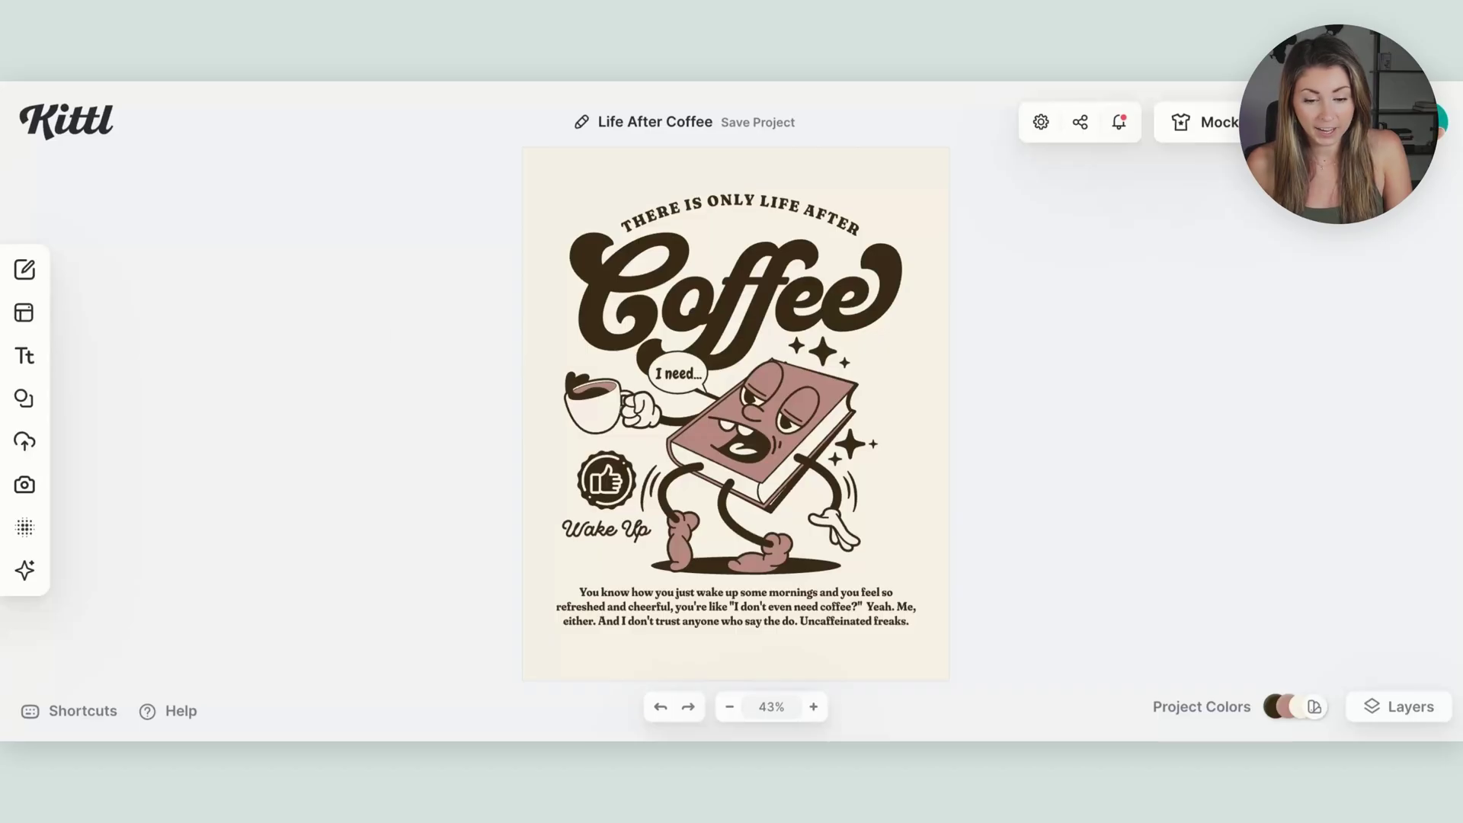
Delete the paragraph below the mascot and the "Wake Up" text from the design.
left_click(729, 590)
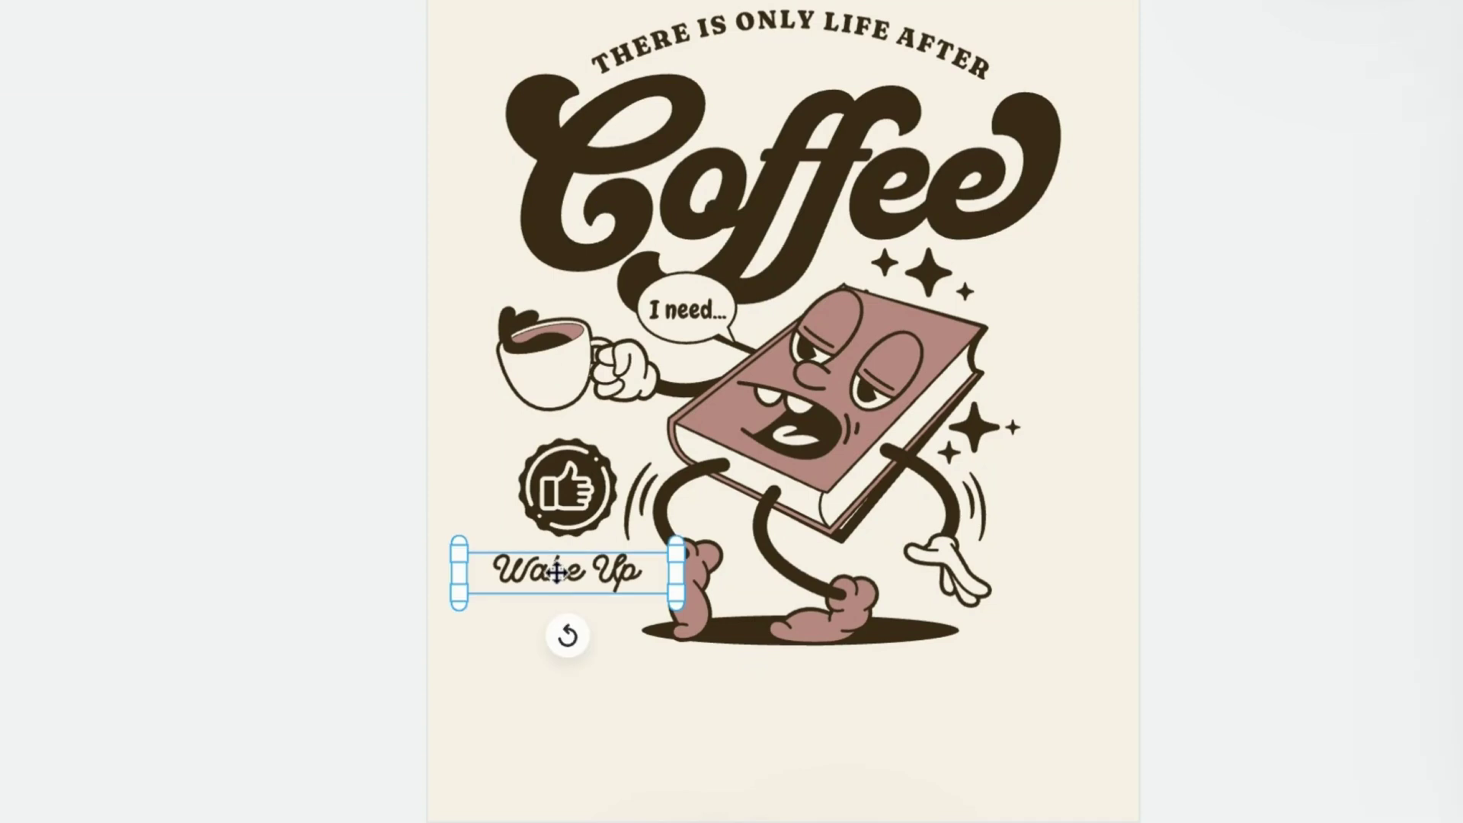
key("Delete")
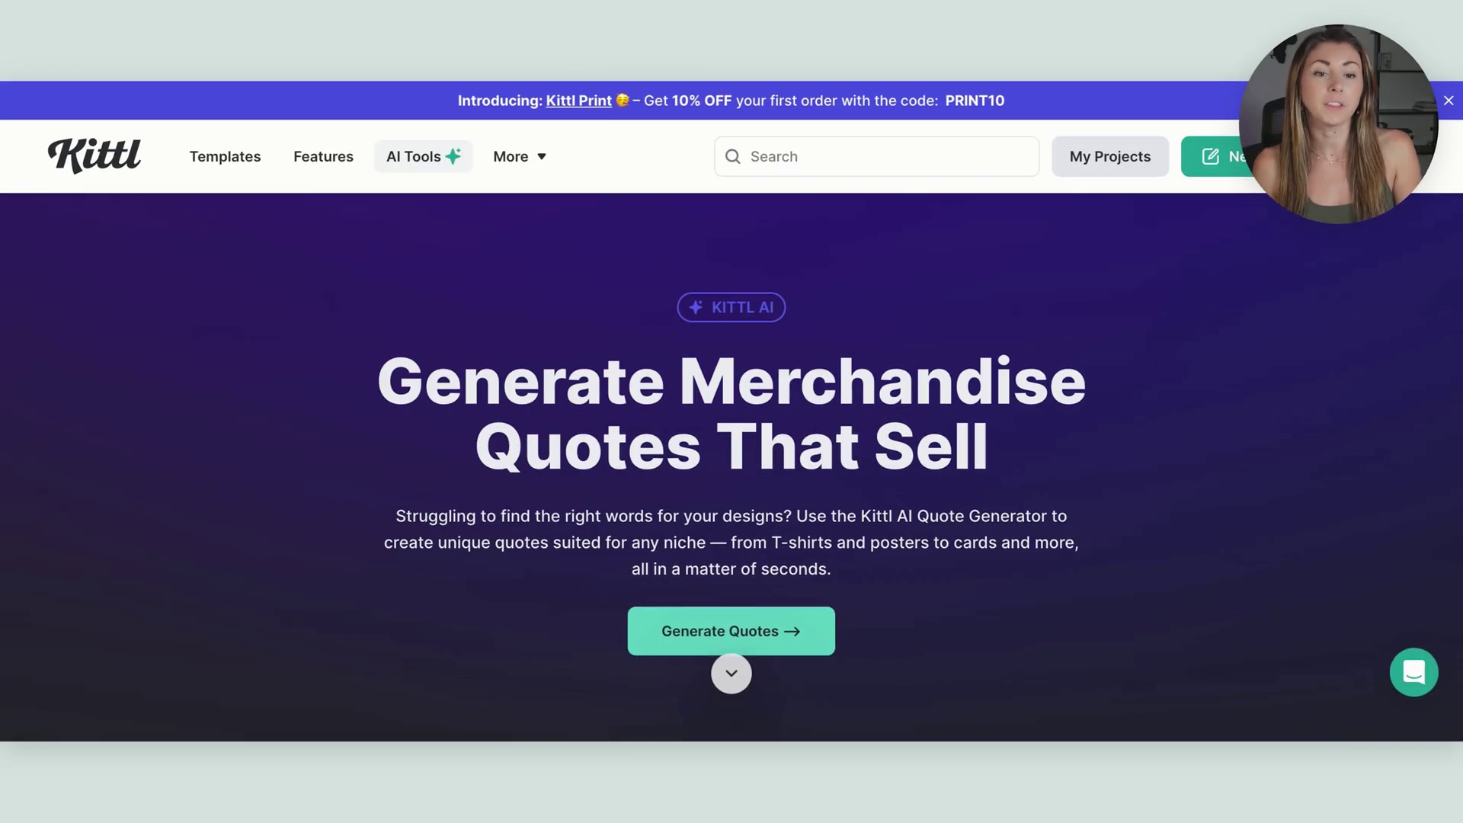
Generate quotes with the AI Quote Generator, using a custom niche and the Happy mood.
mouse_move(436, 165)
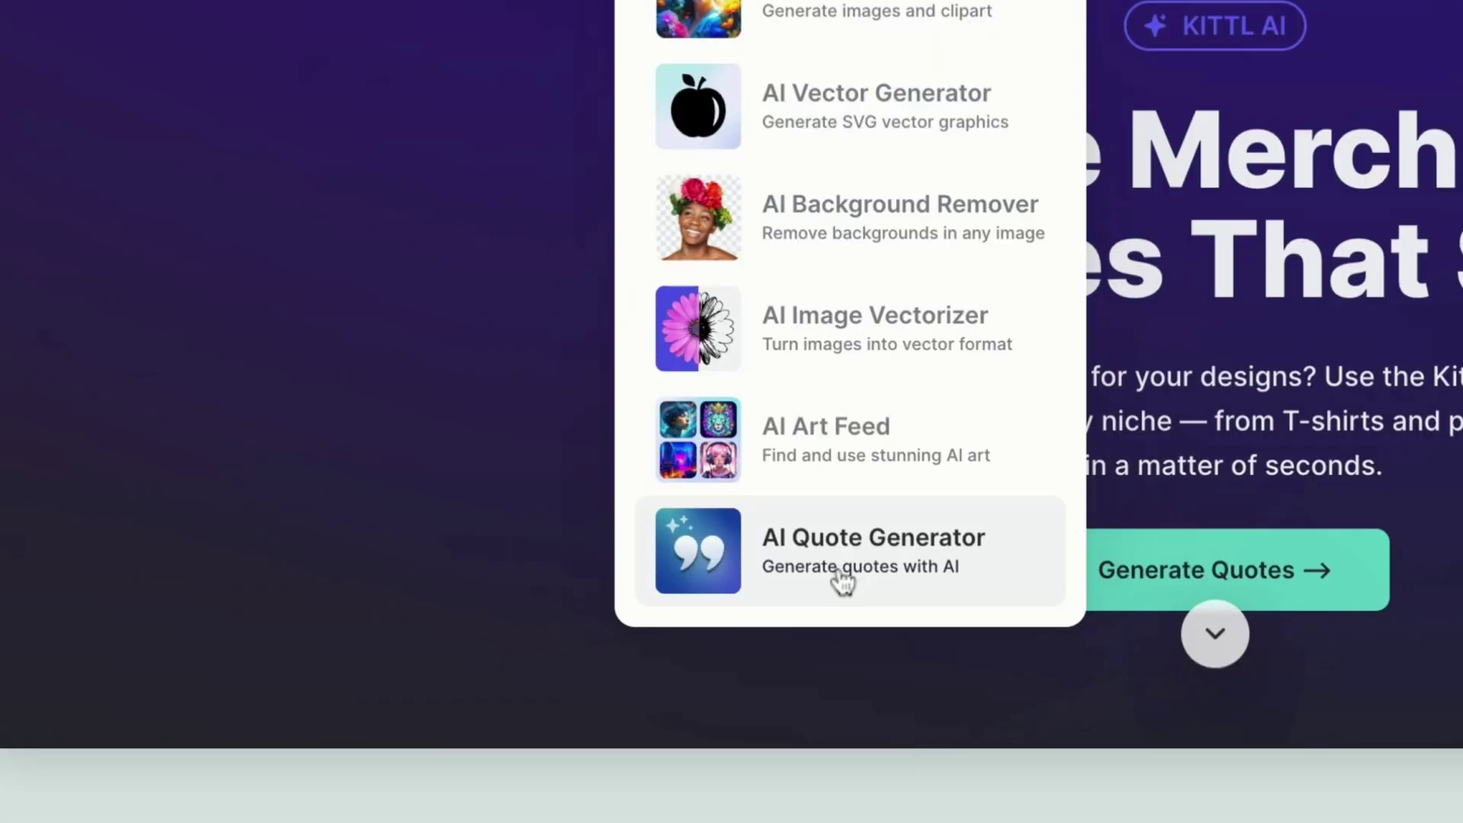
left_click(843, 580)
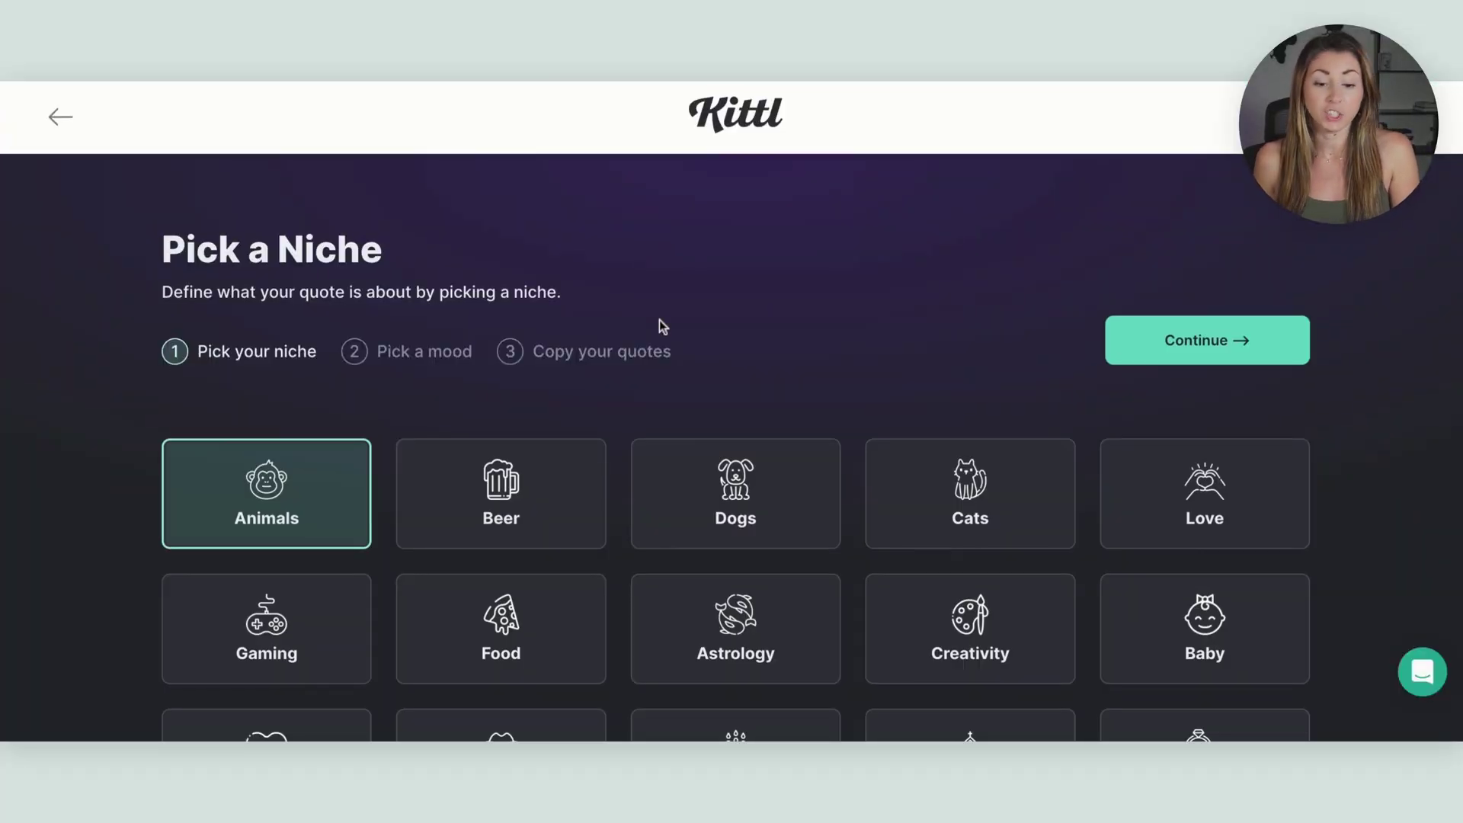
scroll(660, 324, "down", 5)
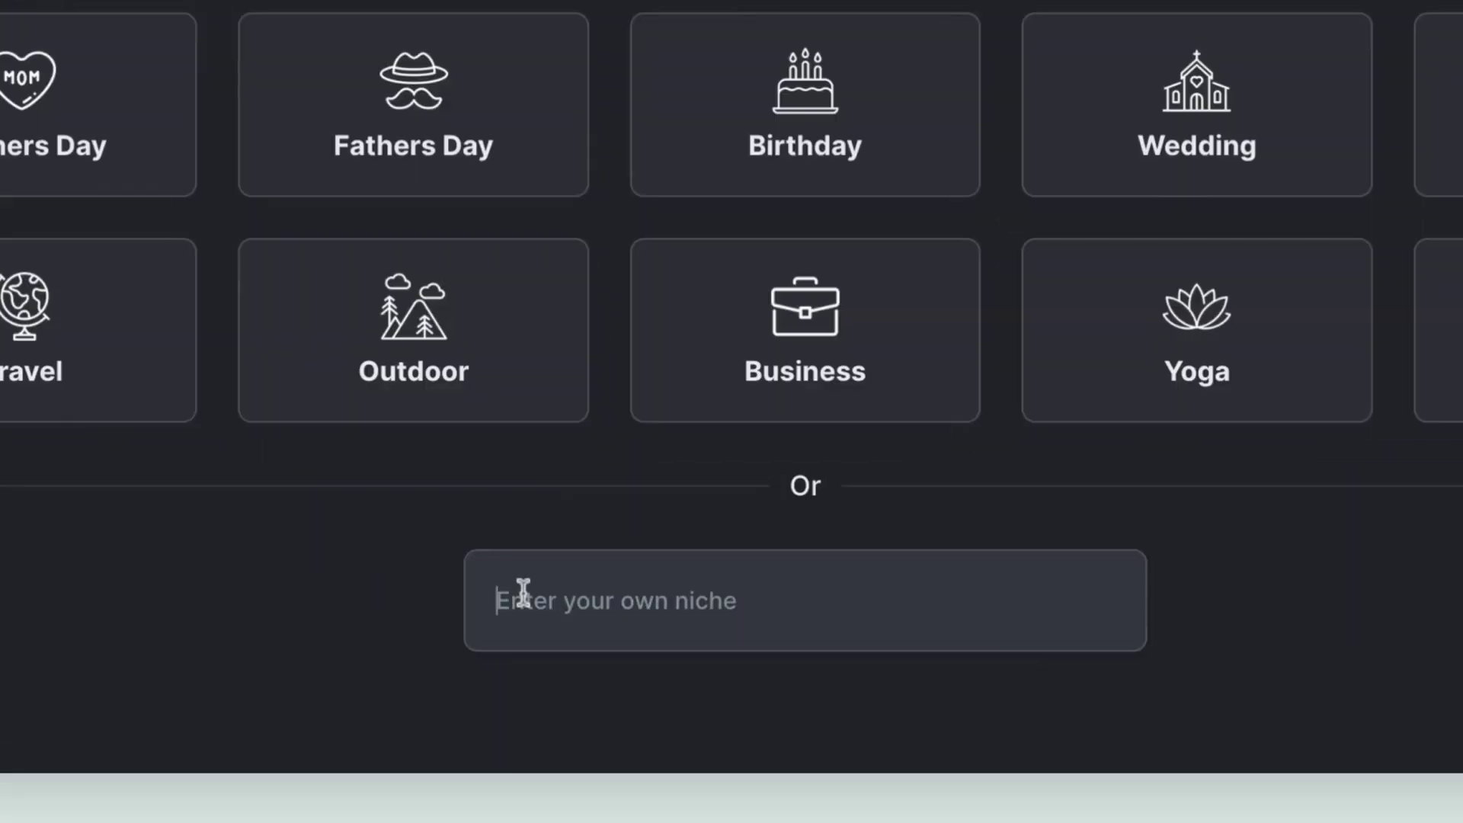
left_click(566, 630)
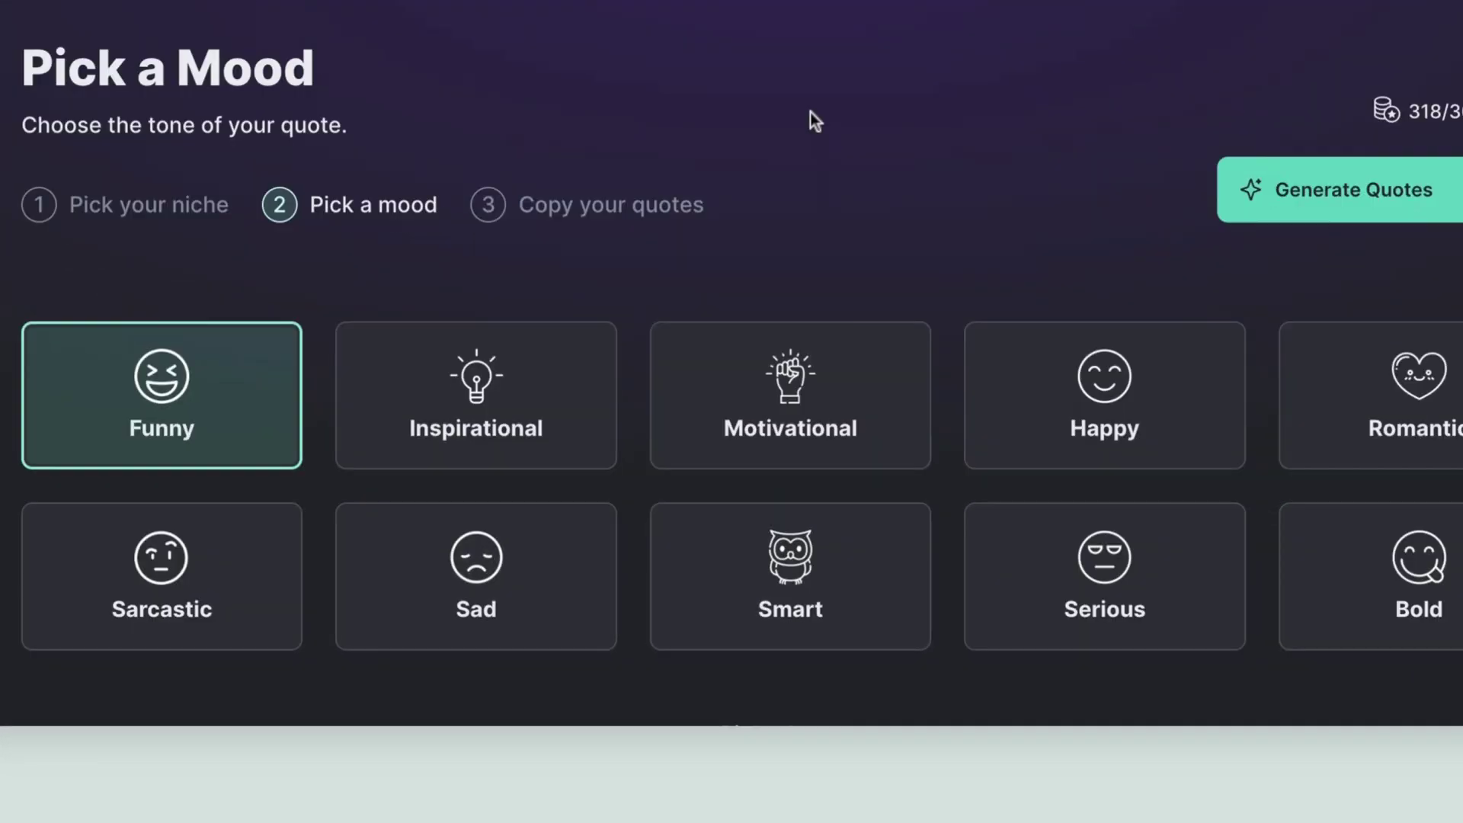
left_click(1185, 379)
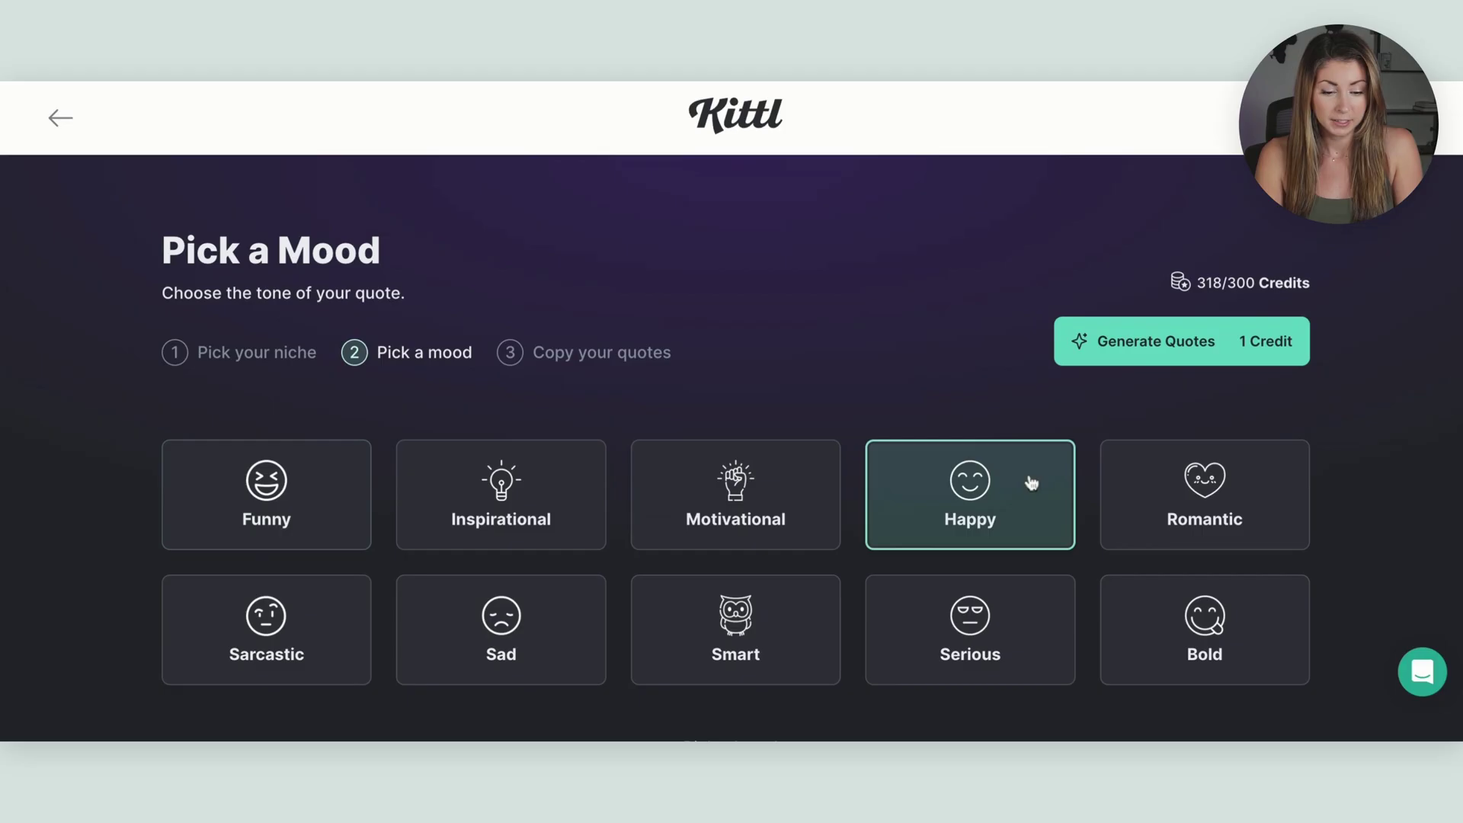
scroll(634, 163, "down", 2)
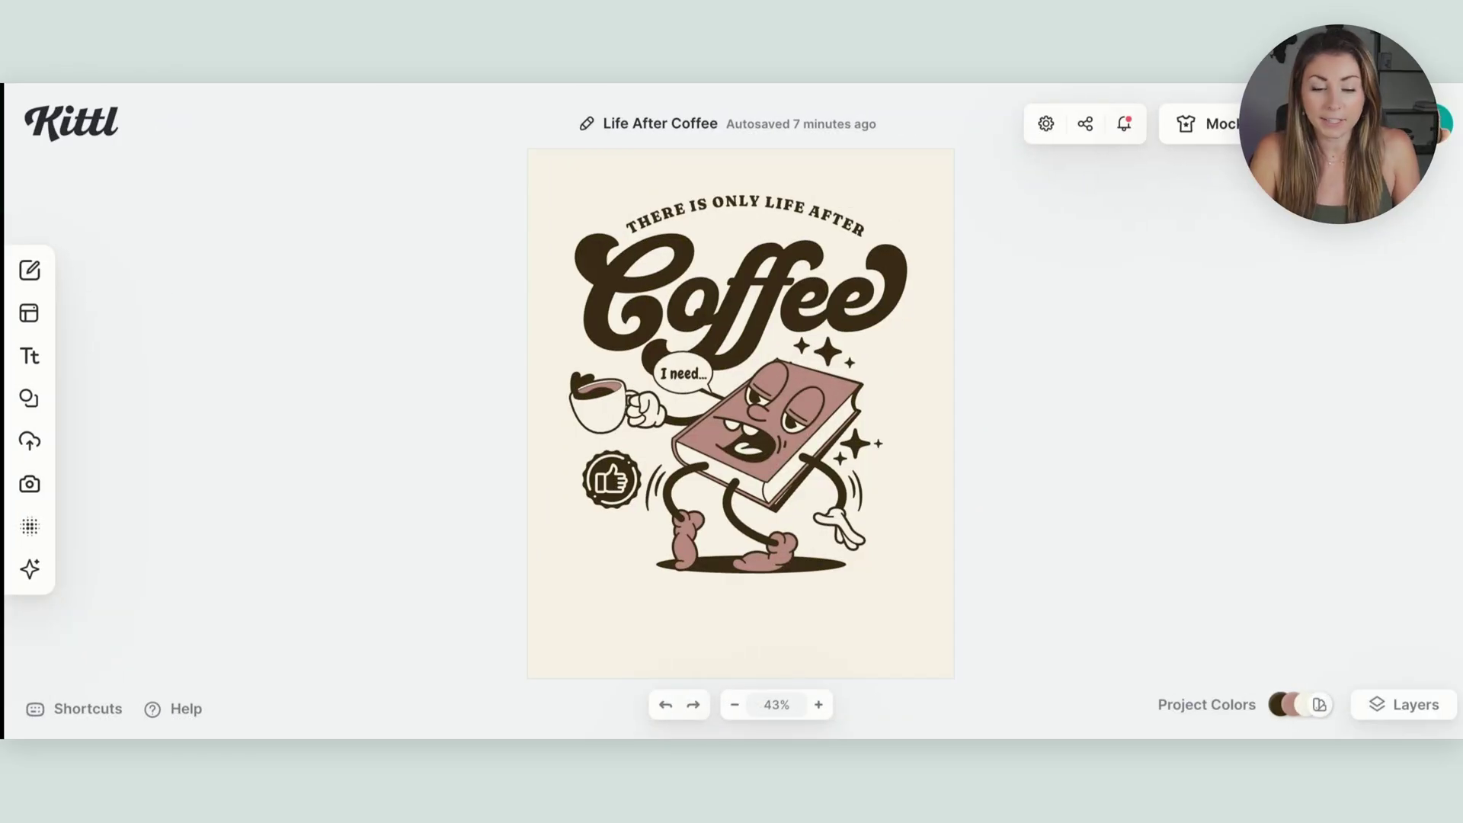
Change the arched line to "CHRISTMAS COOKIE" and the headline to "Season", widening its text box to fit one line.
left_click(730, 302)
double_click(749, 281)
key("ctrl+a")
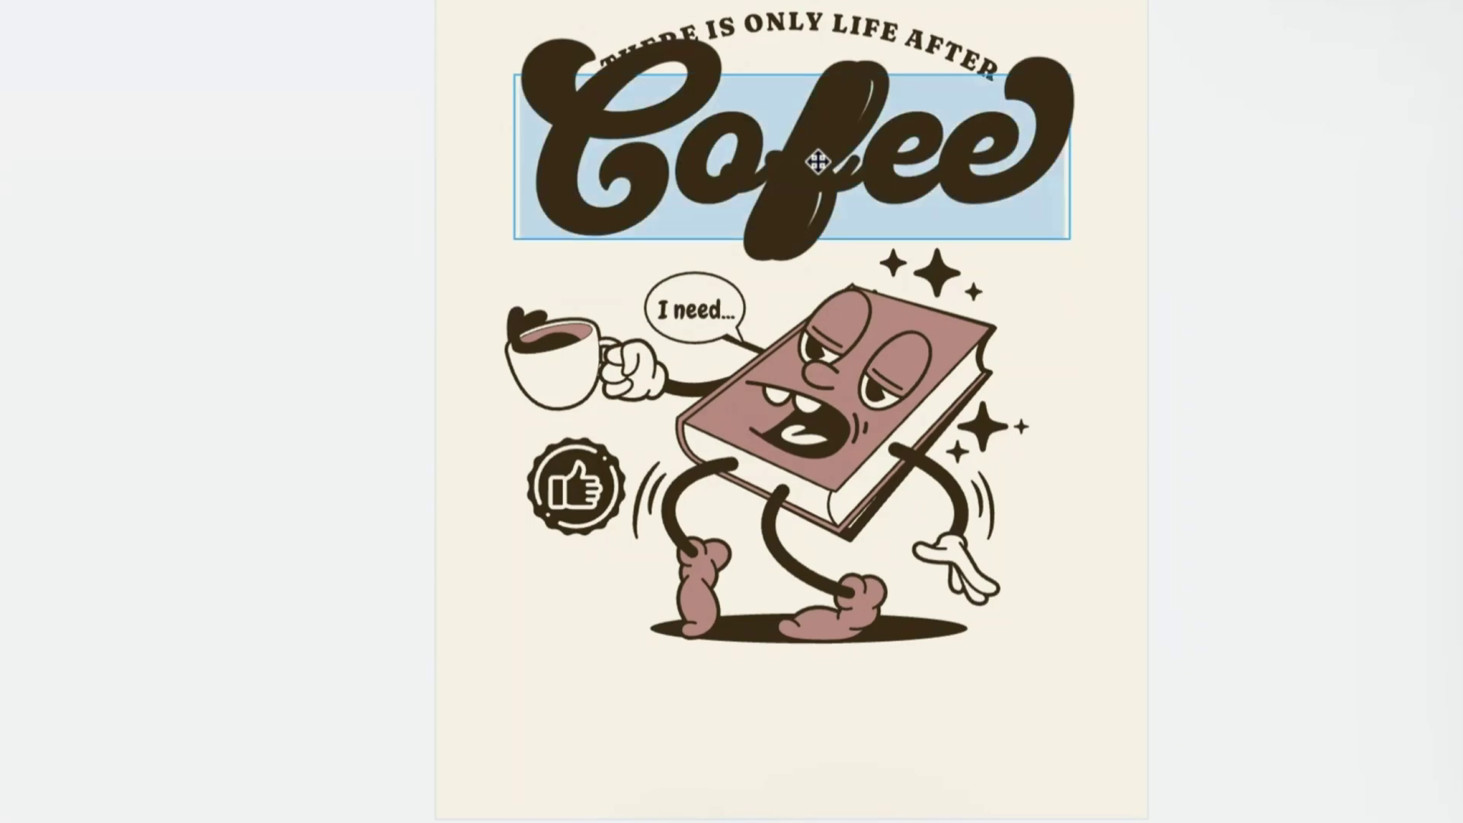
type("Season")
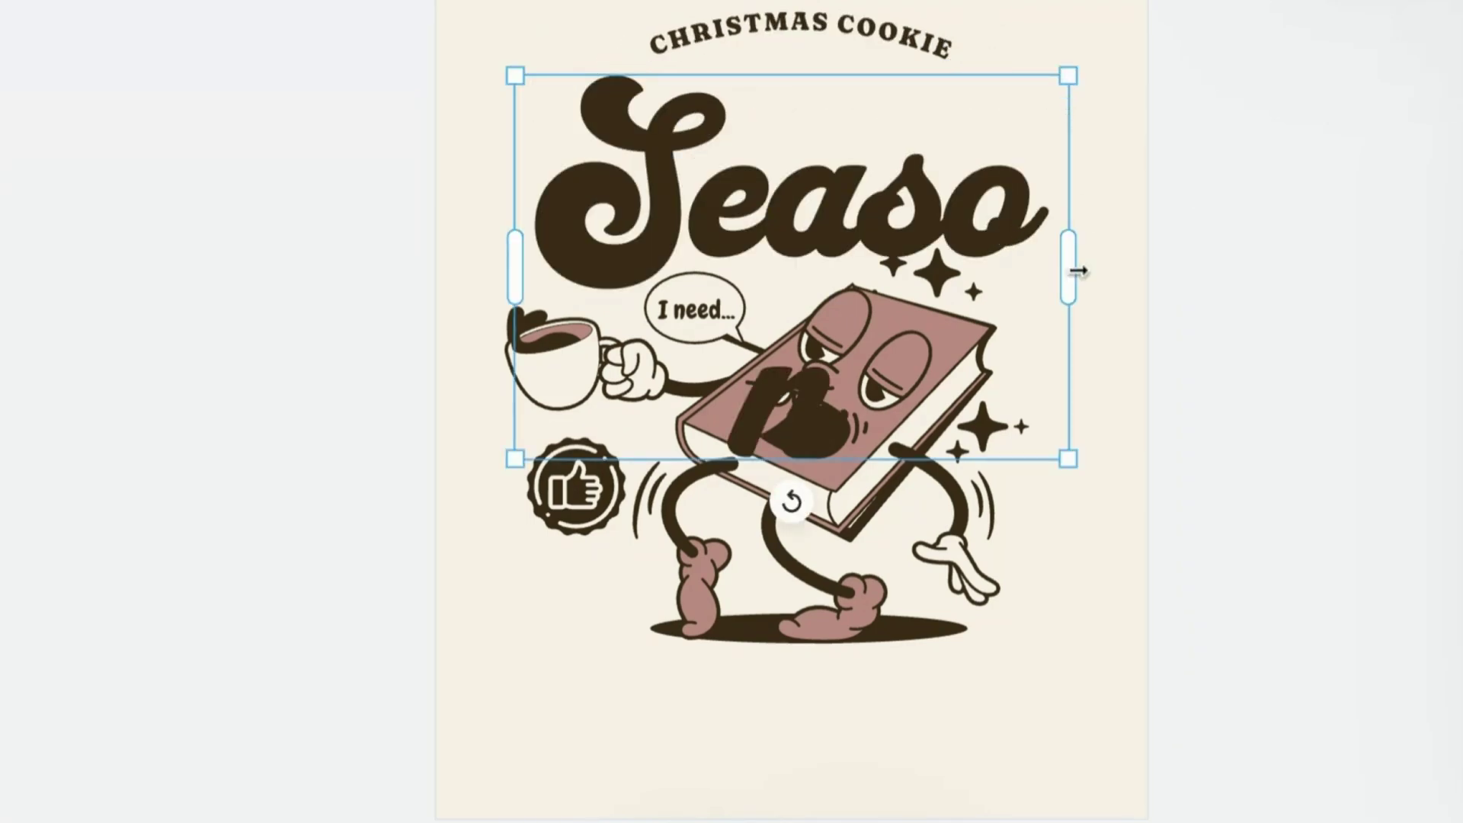
left_click_drag(1078, 271, 1184, 271)
left_click(1388, 91)
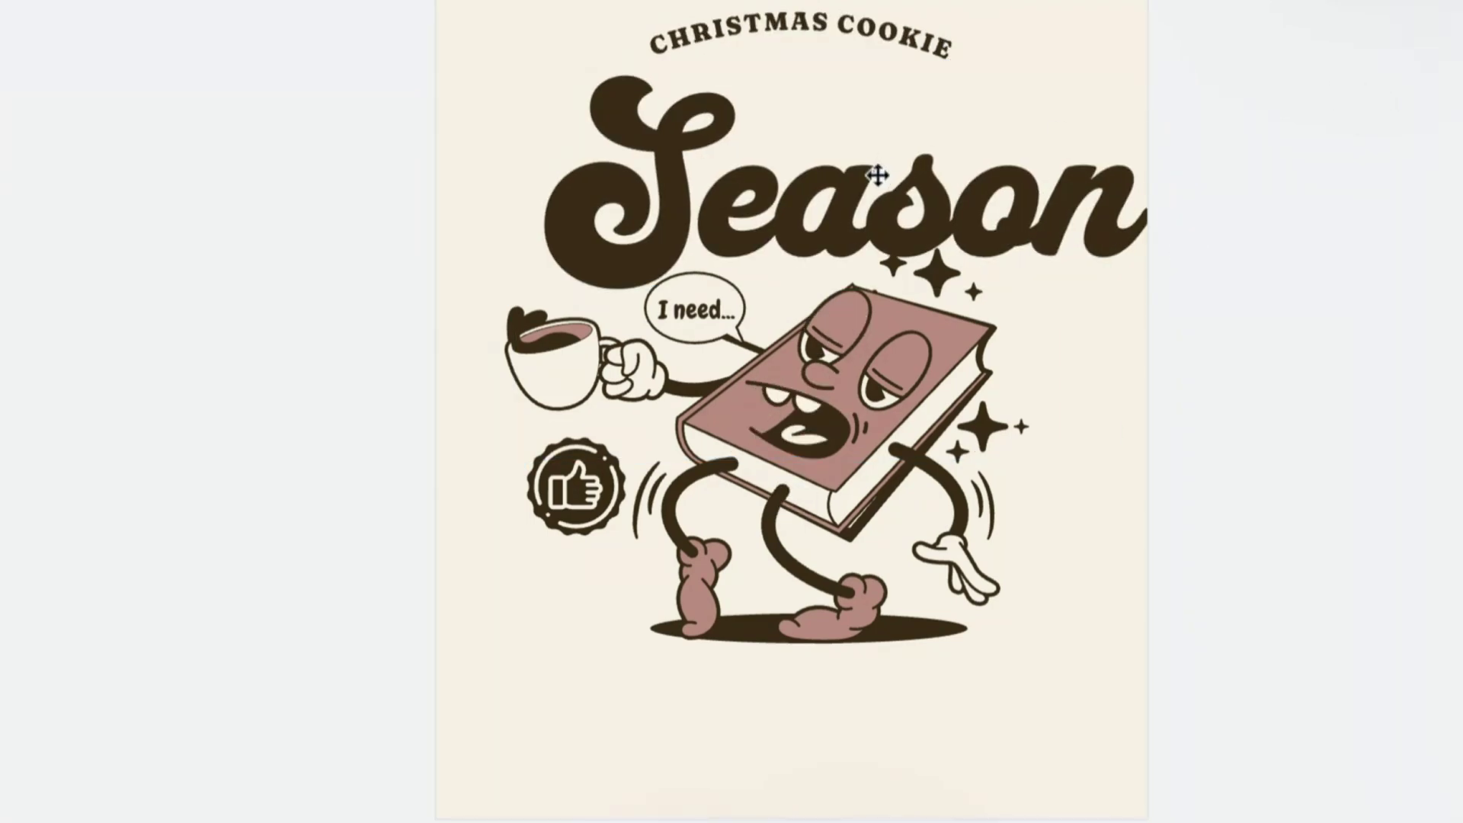
Move the "Season" headline up and place the arched "CHRISTMAS COOKIE" line just above its lowercase letters.
left_click_drag(877, 175, 820, 126)
left_click(821, 14)
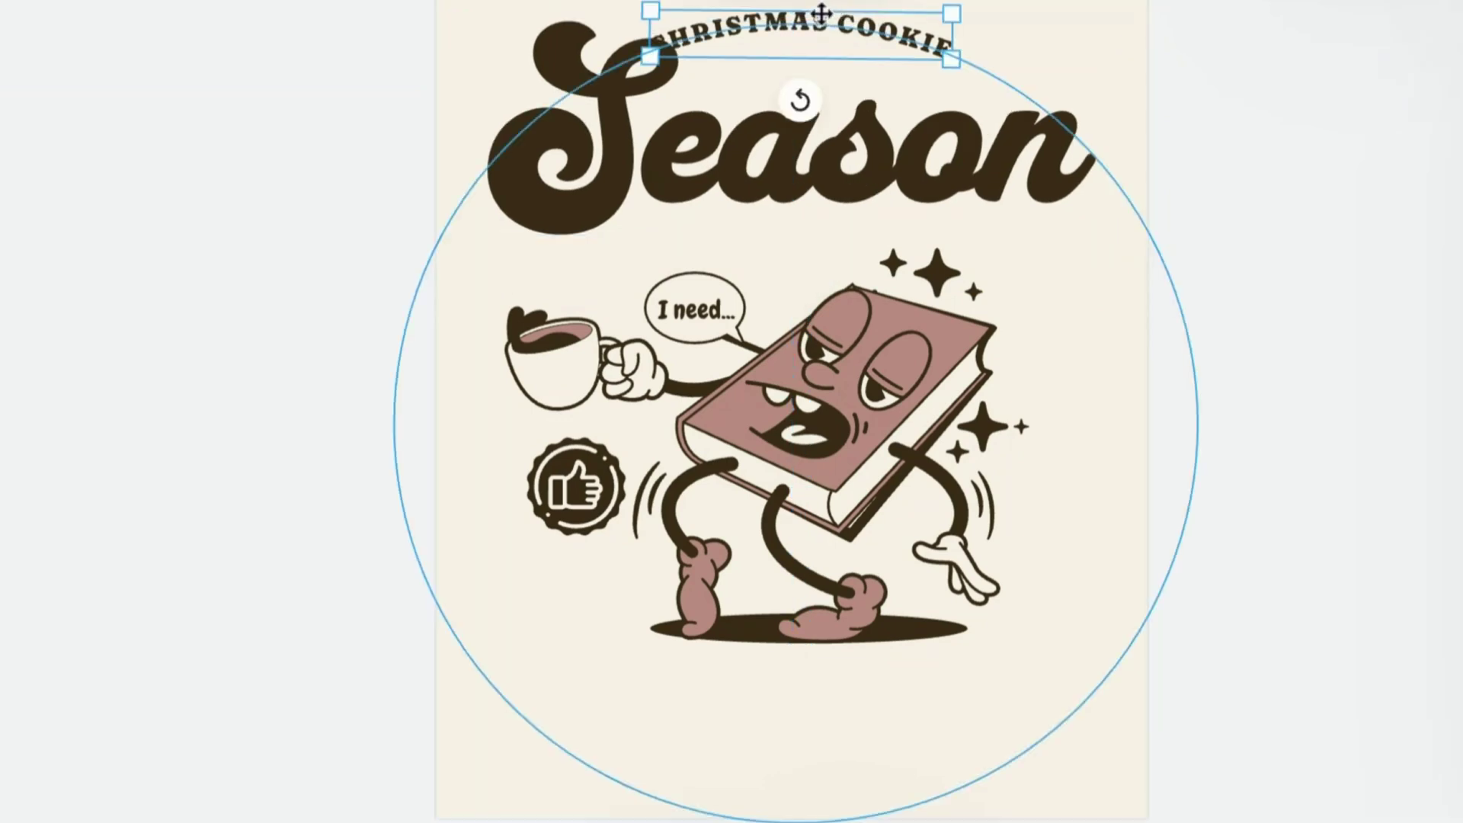
left_click_drag(821, 14, 861, 61)
left_click(1013, 42, "shift")
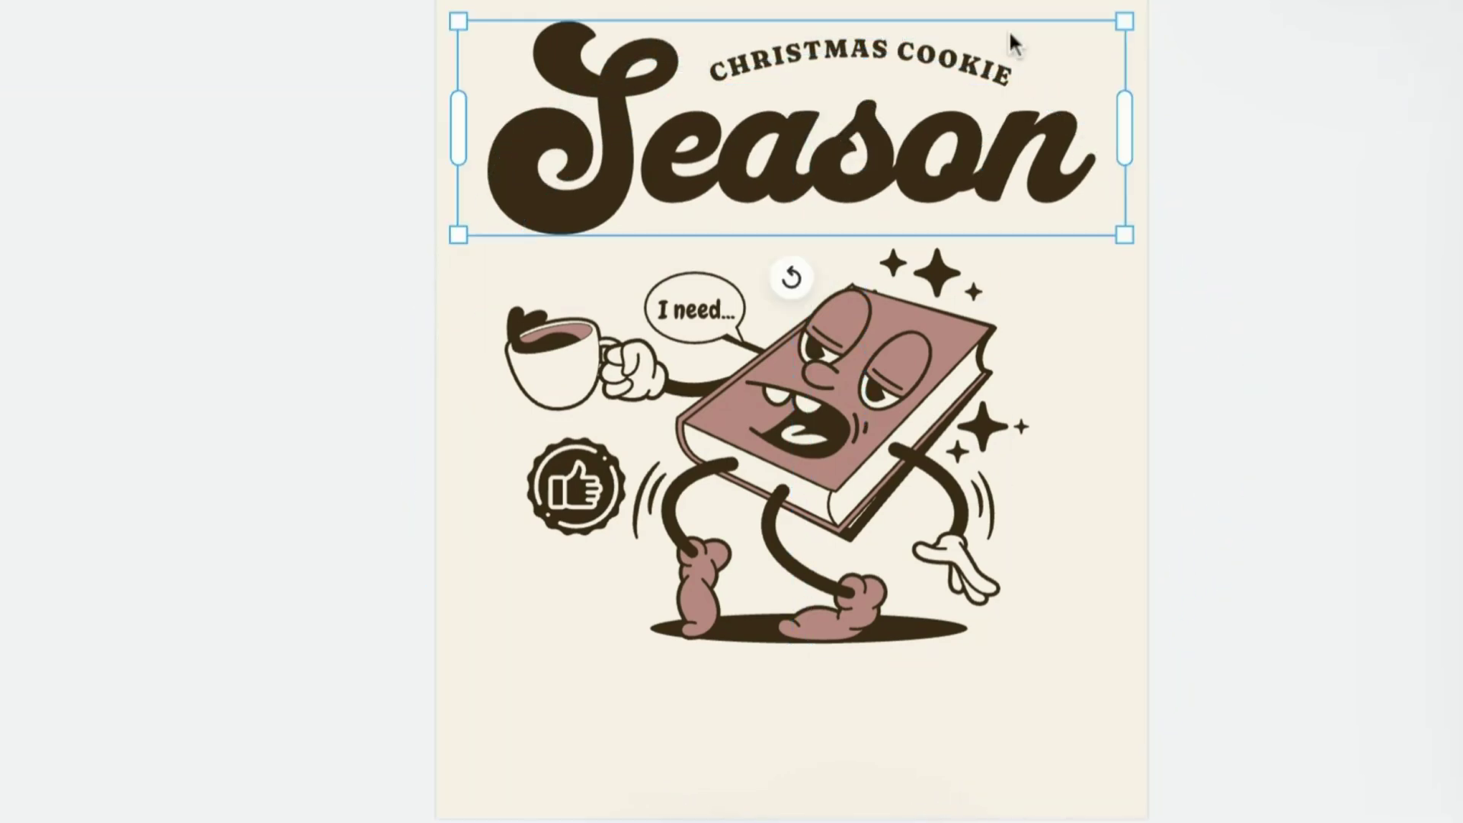
left_click(945, 63)
left_click(1017, 32)
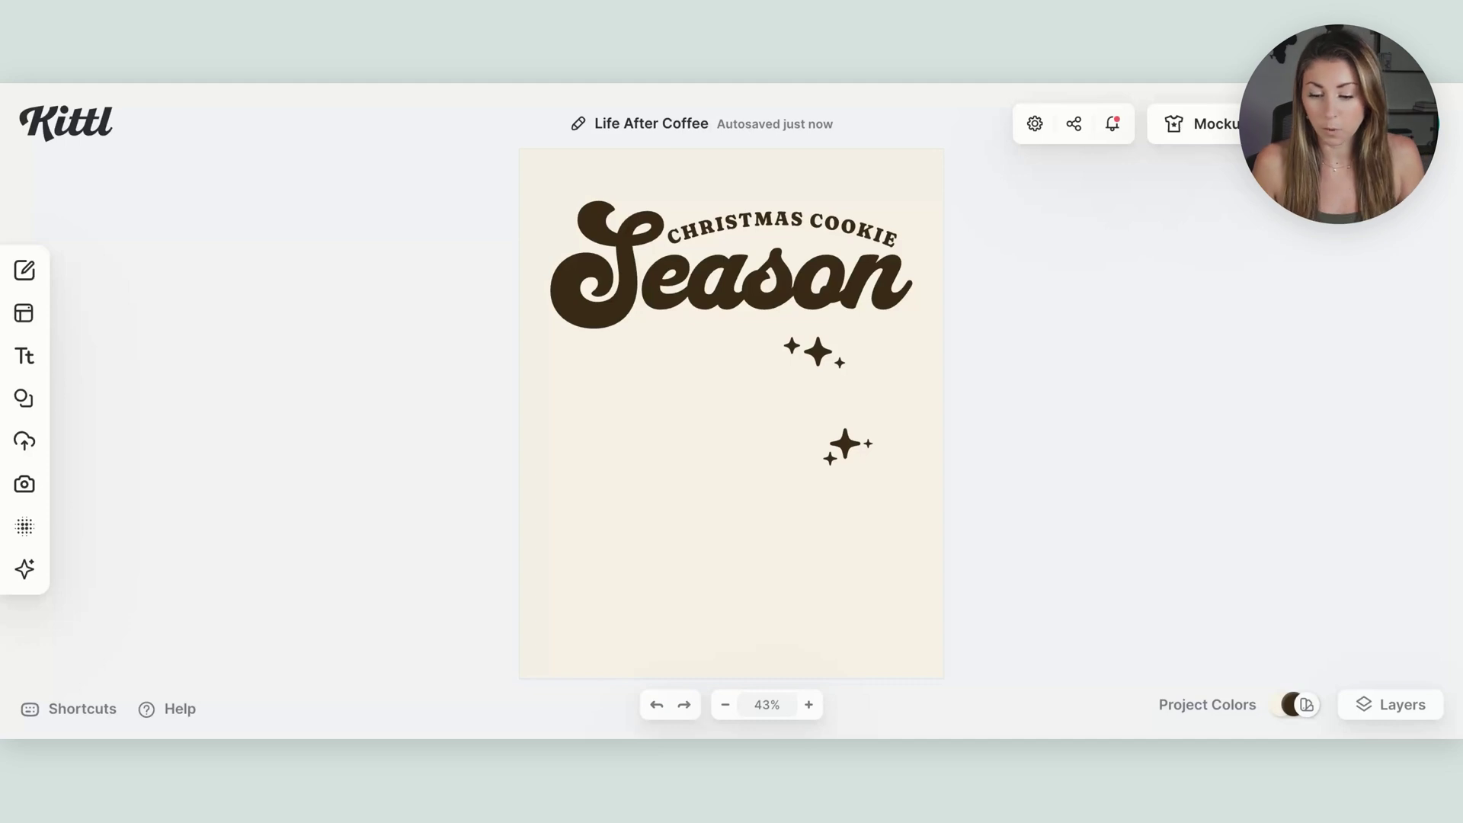
Search the elements for "CHRISTMAS COOKIES" and "cookie", and add a gingerbread man and a star cookie below the title.
left_click(24, 398)
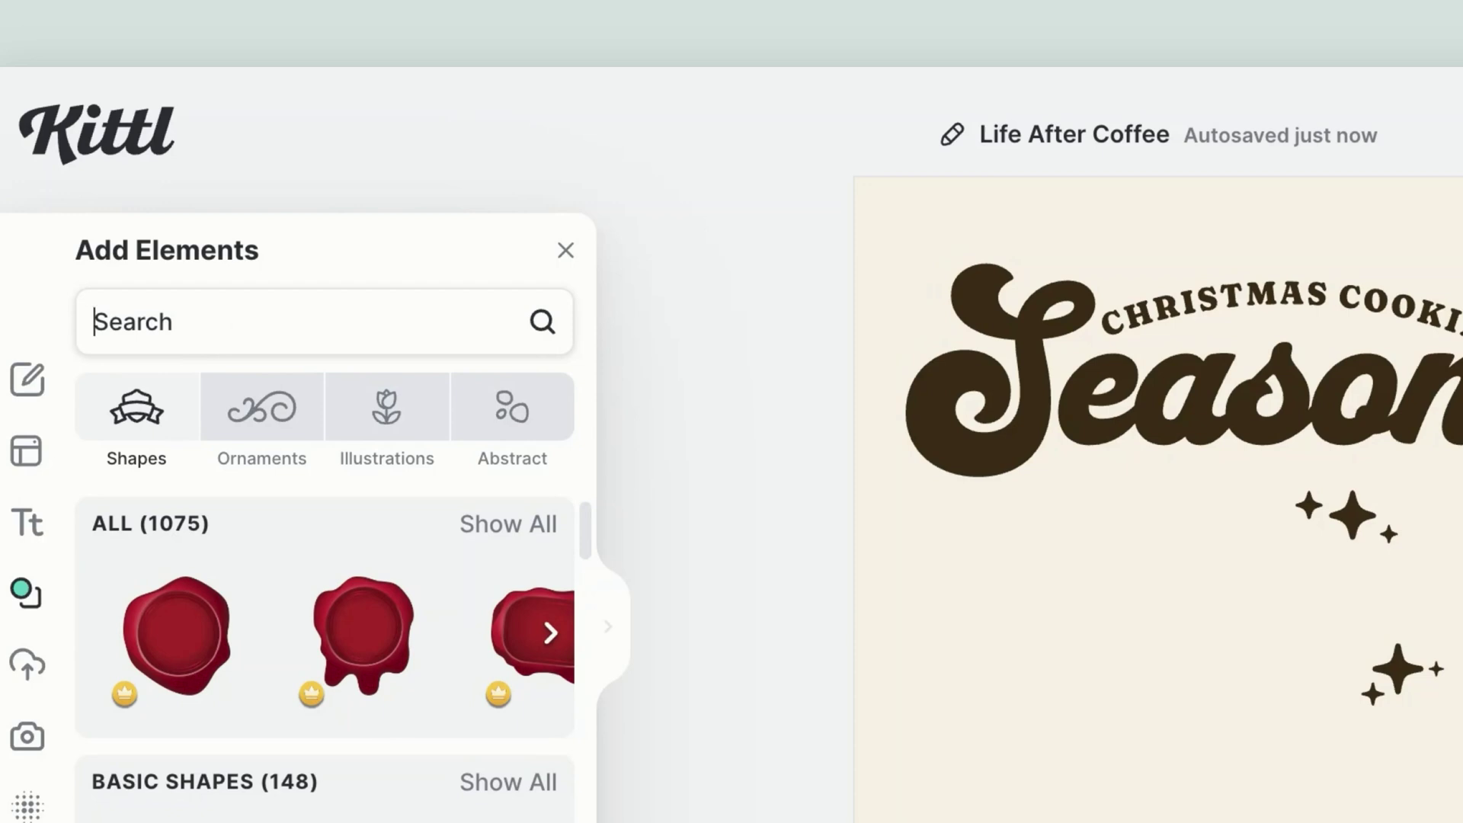
type("CHRISTMAS C")
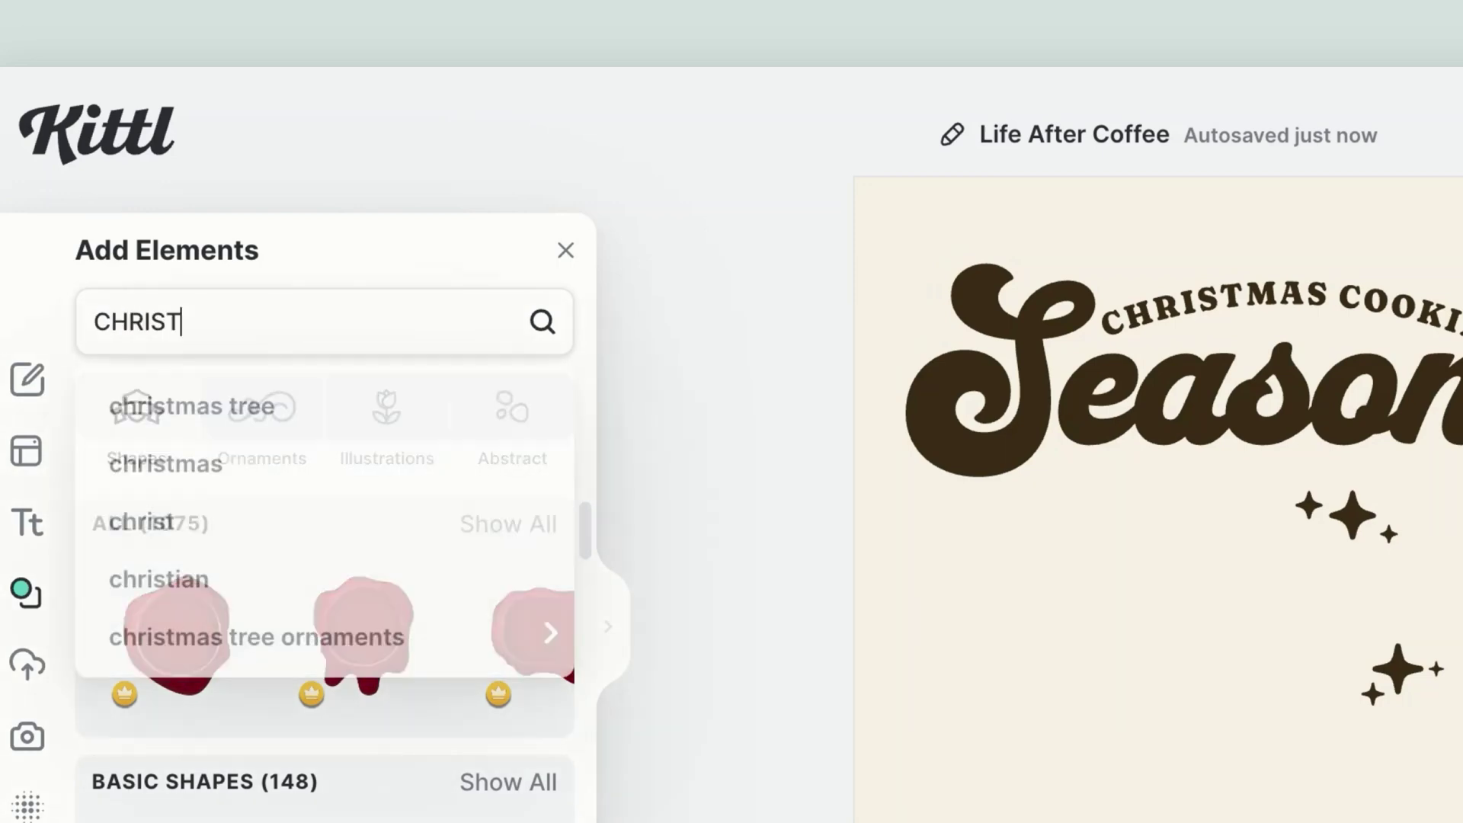
type("OOKIES")
key("Return")
scroll(258, 756, "down", 5)
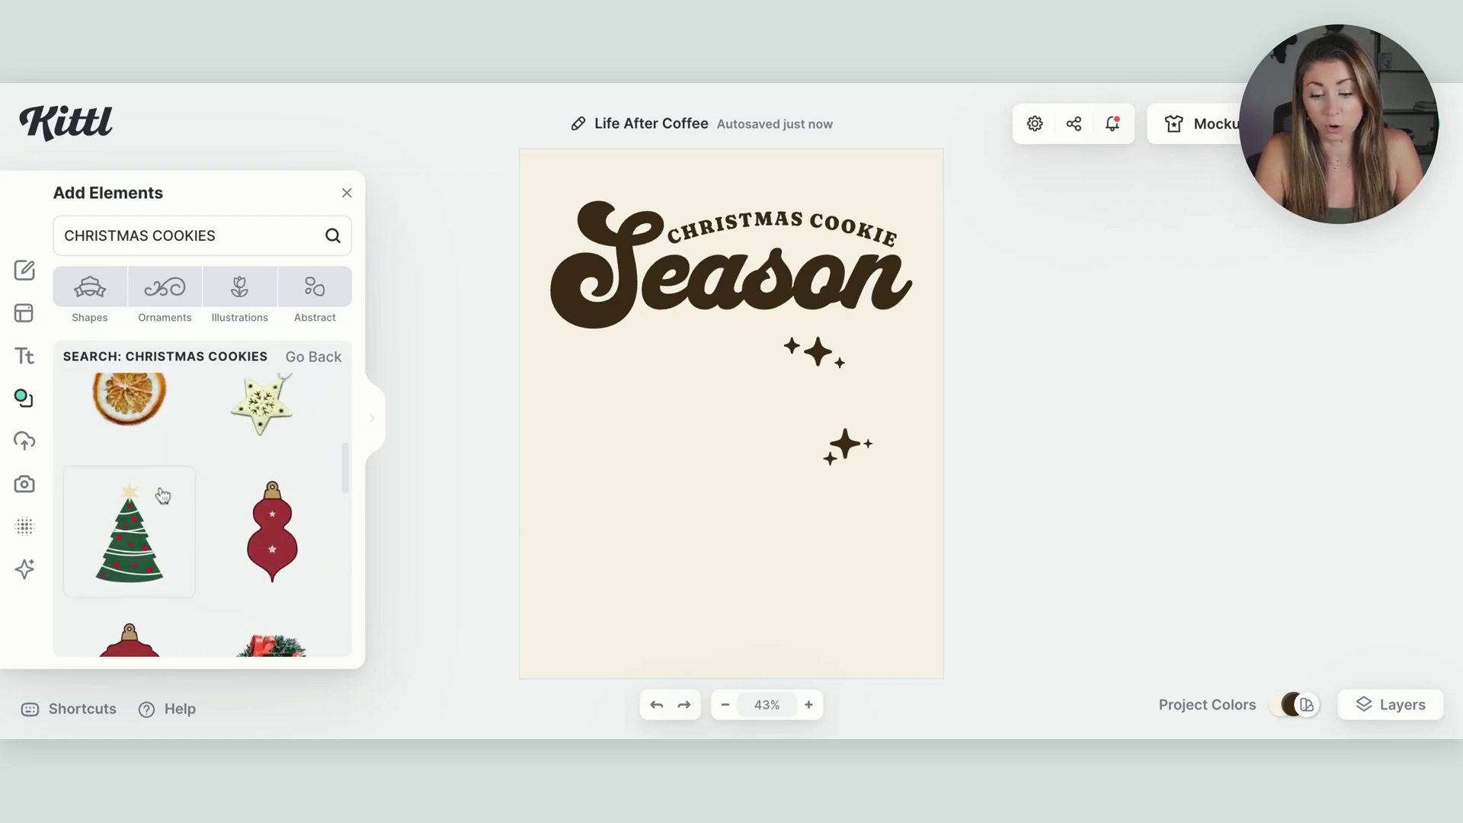
scroll(162, 496, "down", 6)
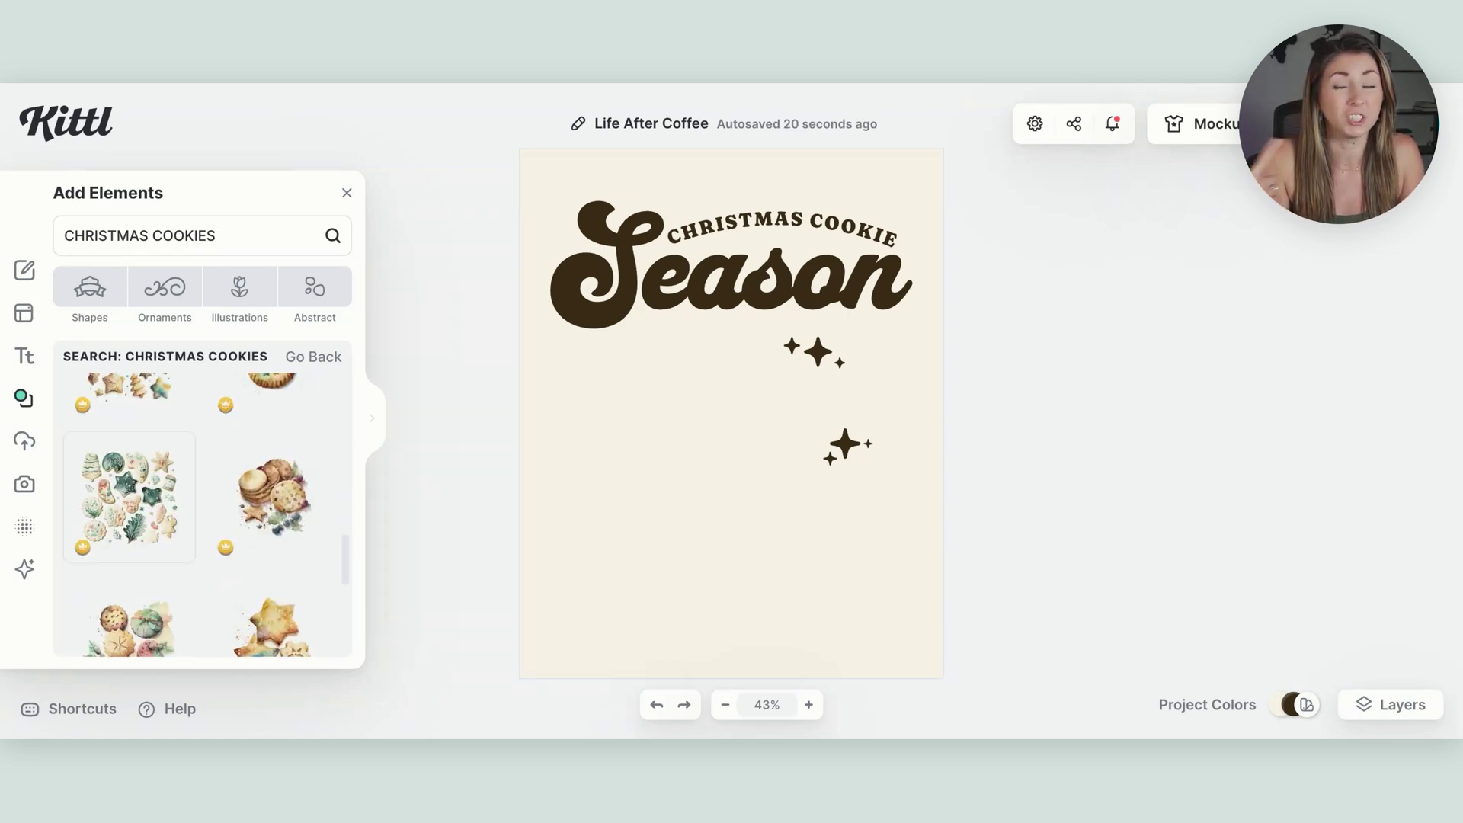
scroll(202, 515, "down", 6)
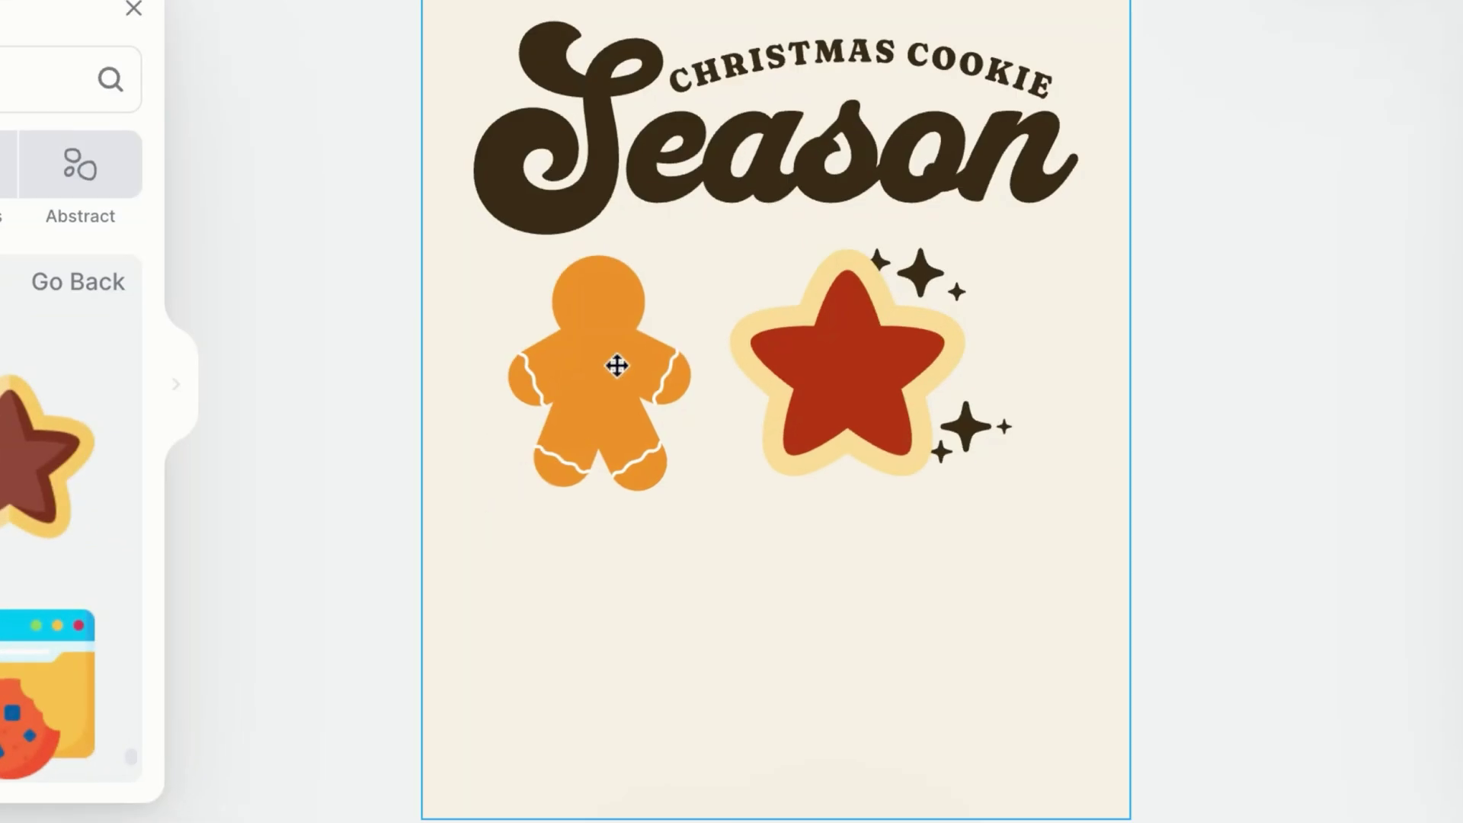
Open the colour picker for the gingerbread man's orange object colour.
left_click(637, 407)
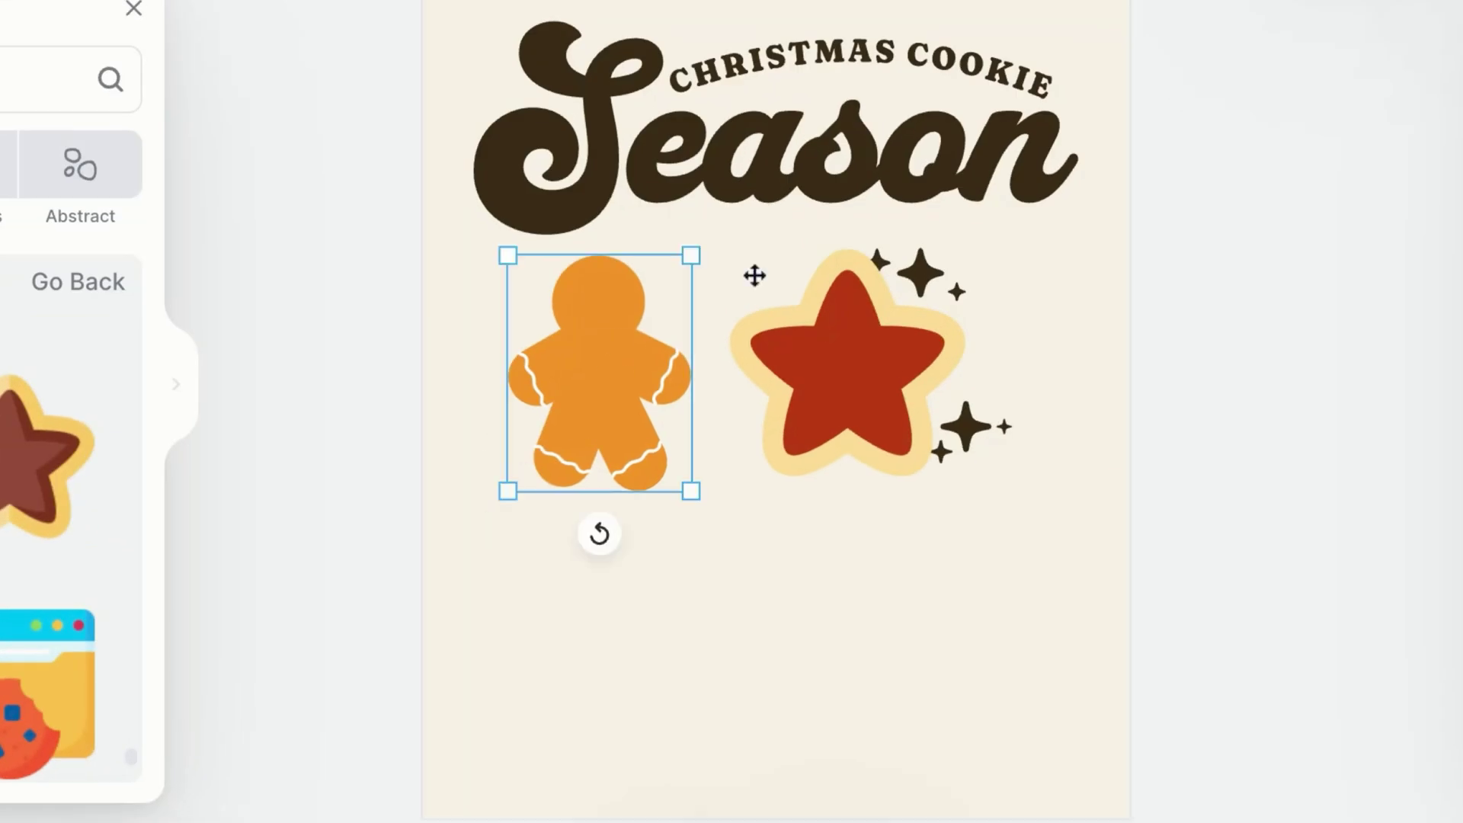
left_click(1221, 291)
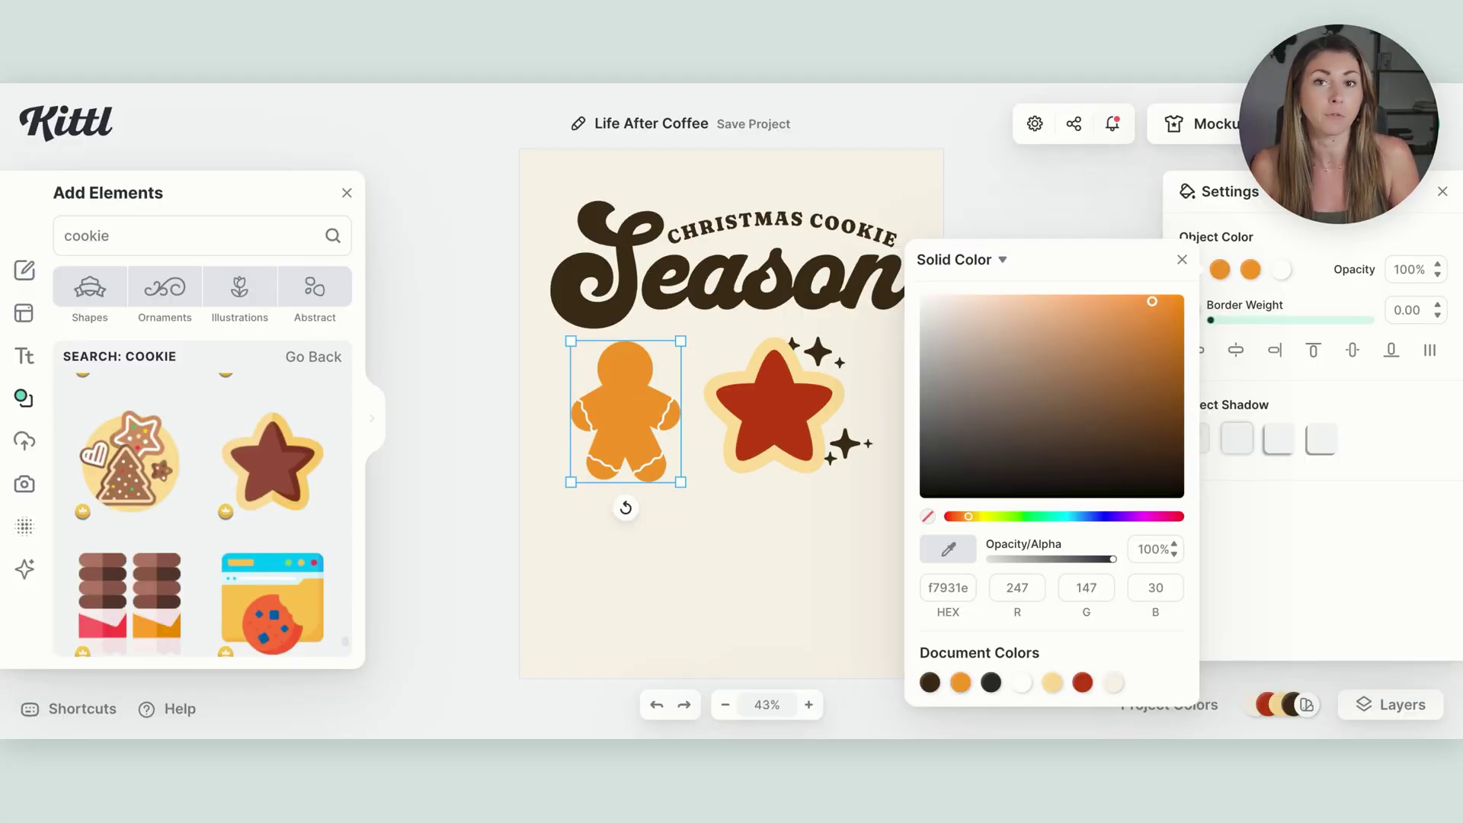
left_click(901, 680)
Move the sparkles to the artboard's lower right area and reposition the star and gingerbread cookies side by side under the title.
left_click(824, 352)
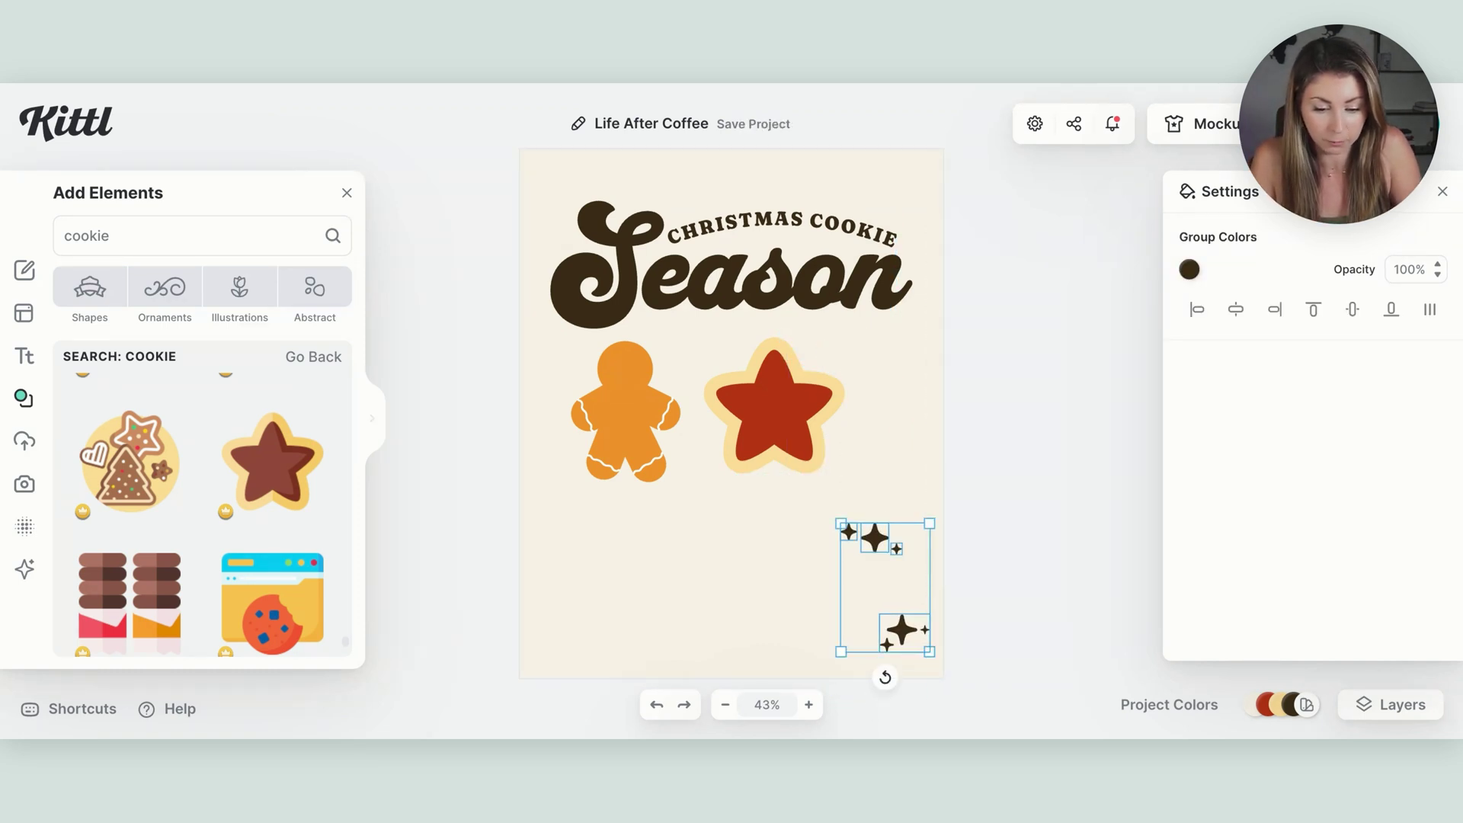
left_click_drag(737, 439, 767, 428)
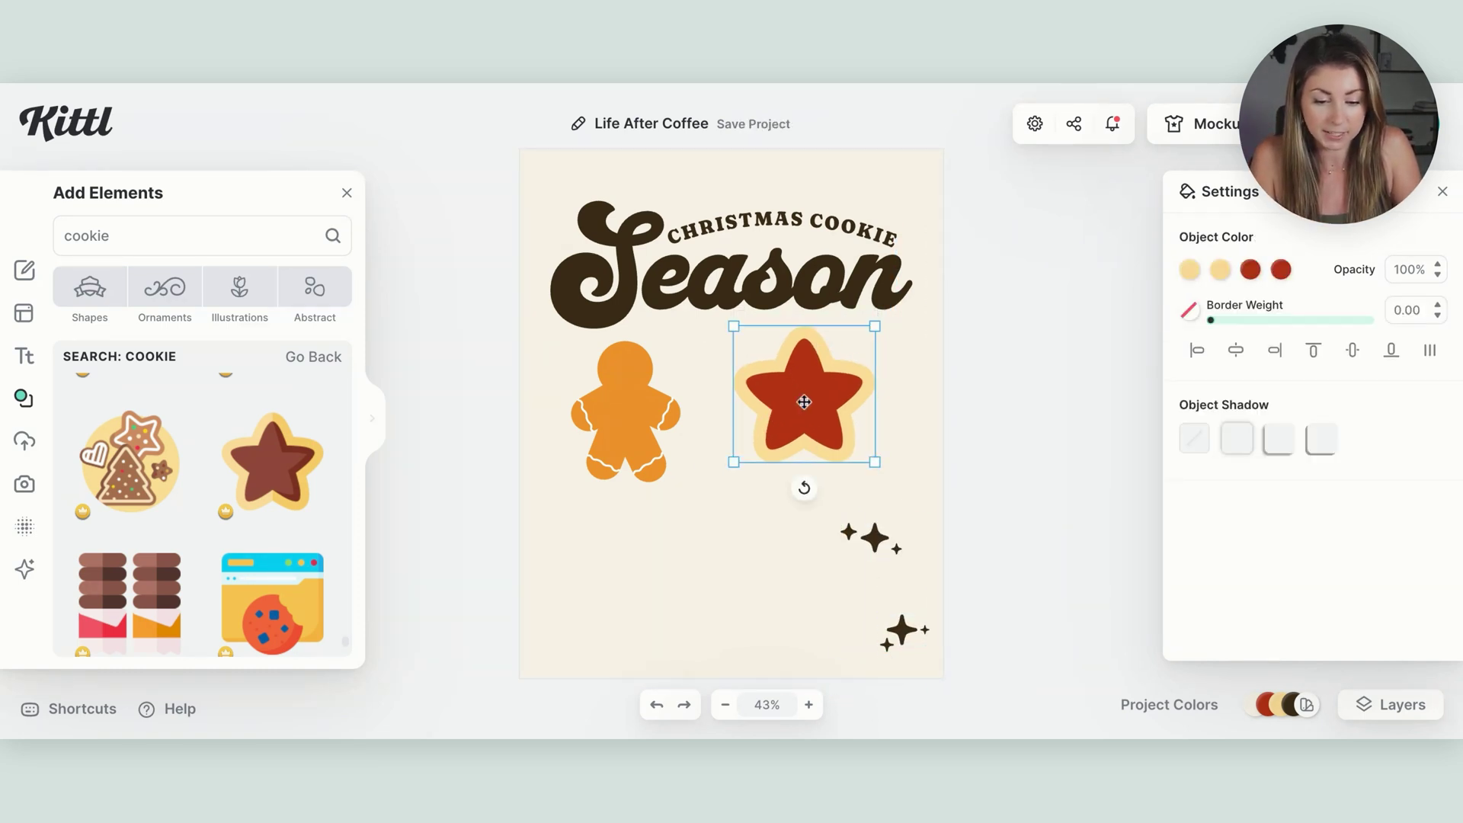
left_click_drag(612, 402, 665, 389)
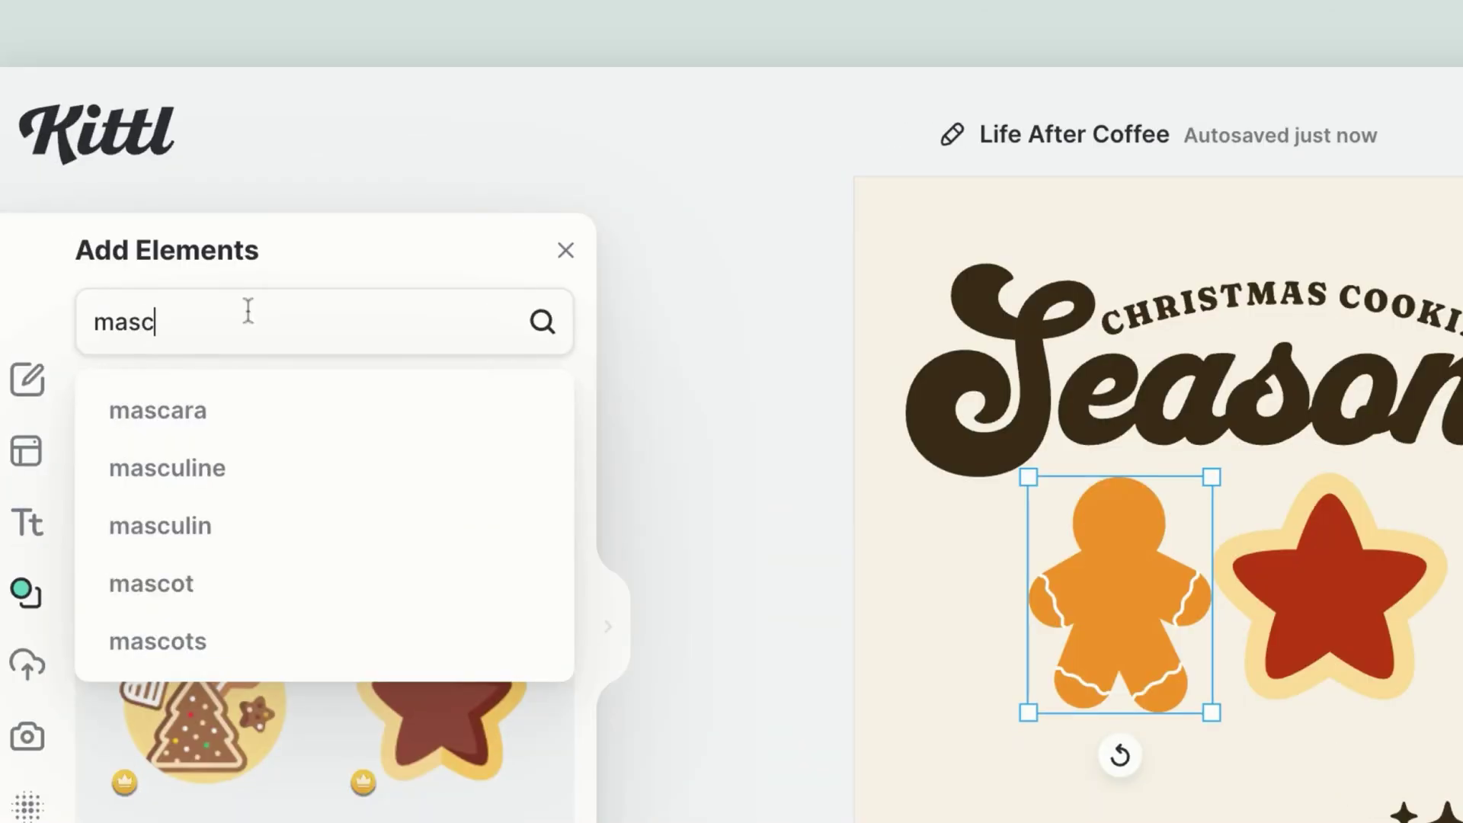
Search the elements for "mascot" and examine the results for retro cartoon characters and separate face and limb parts.
type("ot")
key("Return")
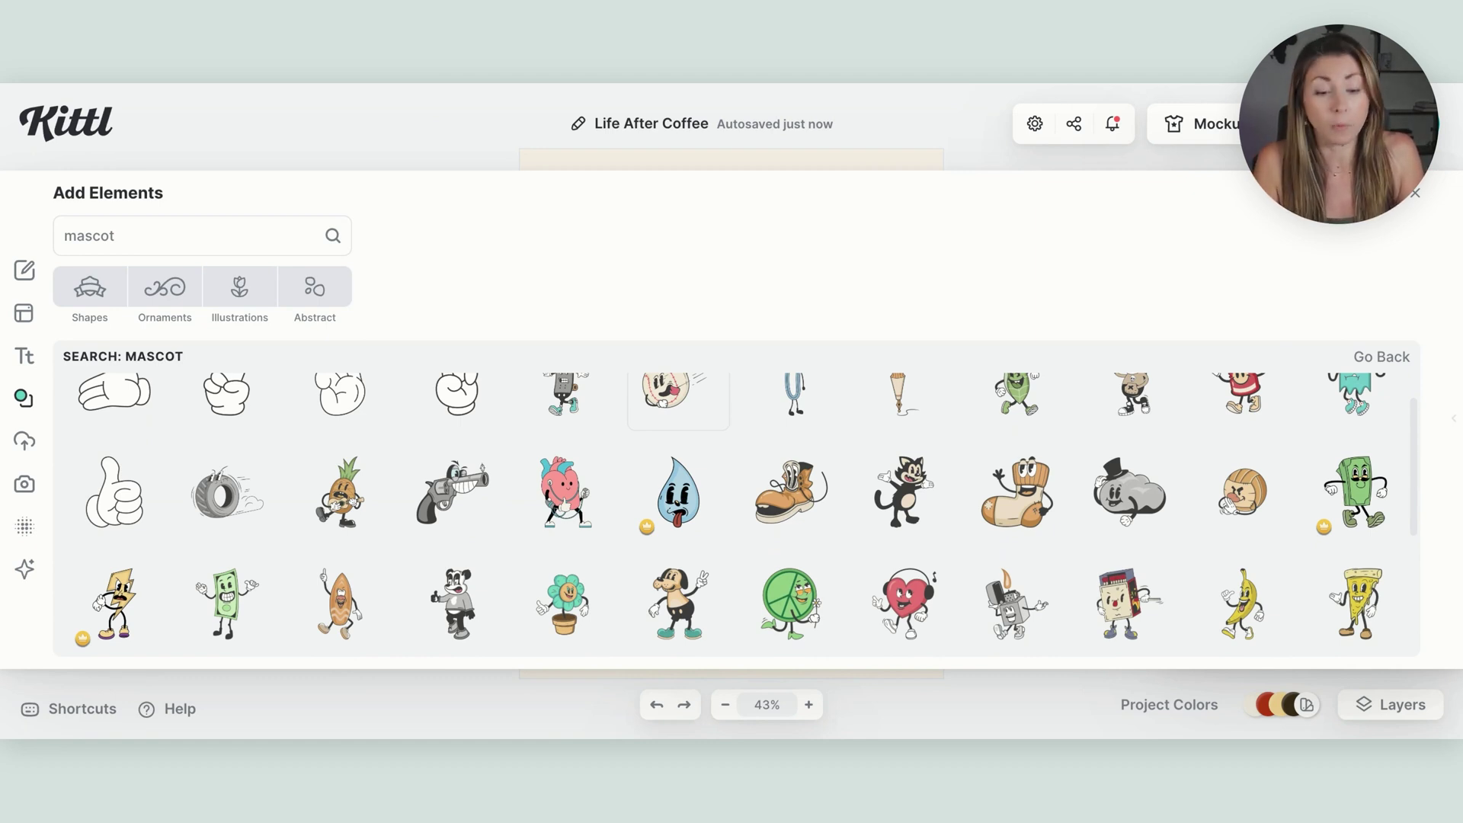
scroll(713, 583, "down", 1)
scroll(810, 417, "down", 2)
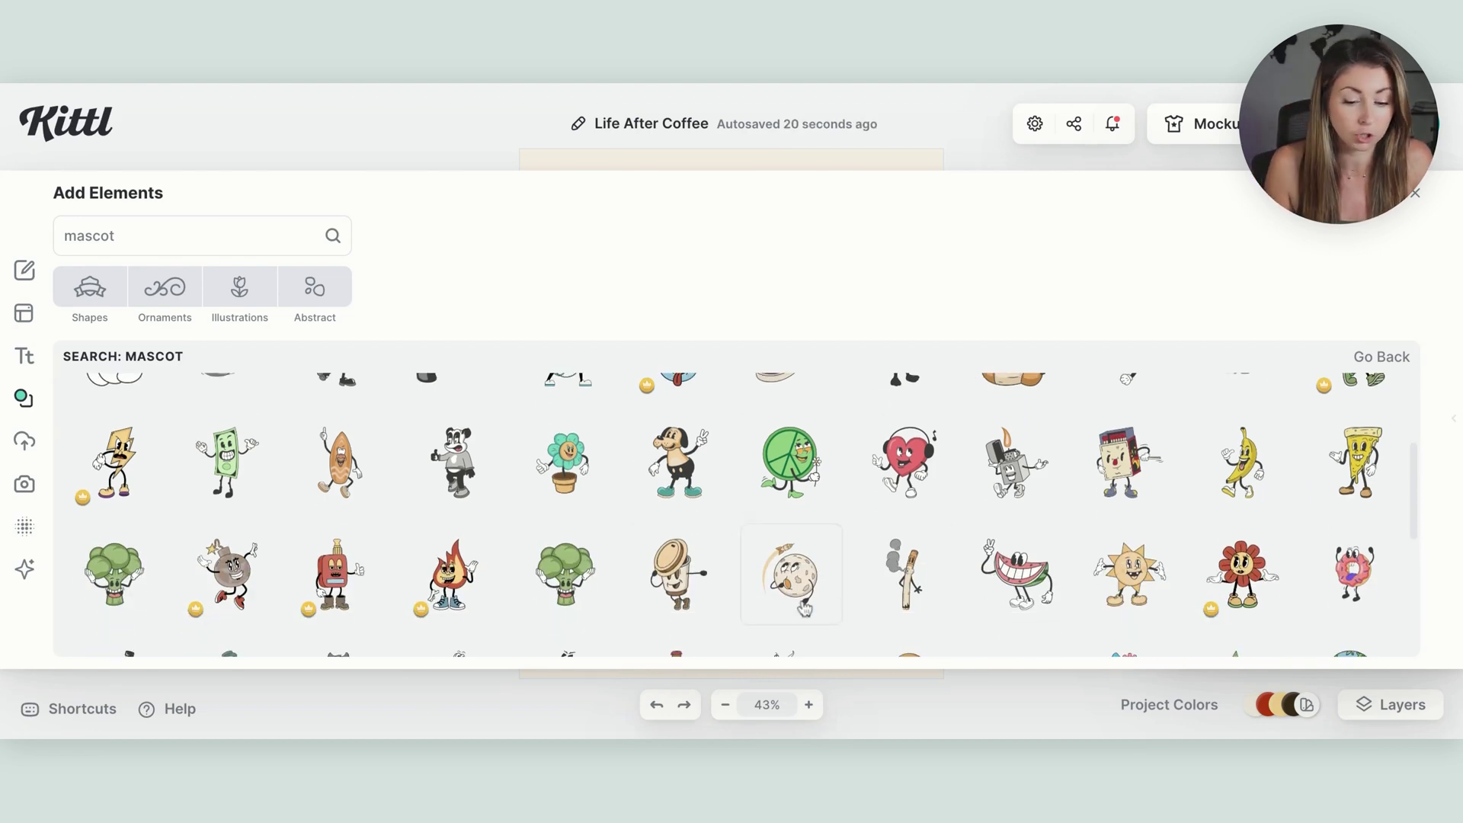
scroll(638, 524, "down", 15)
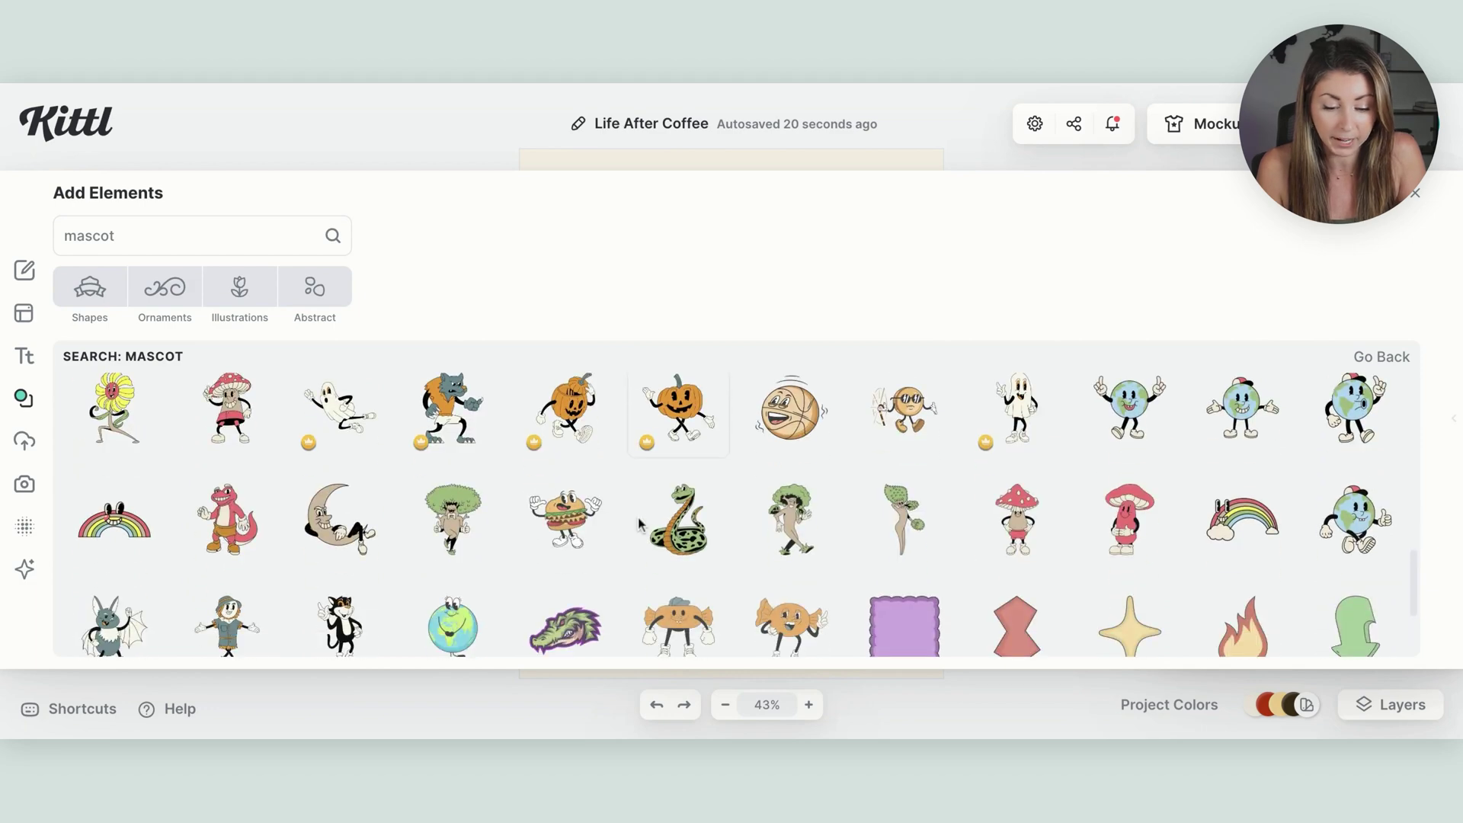
scroll(678, 495, "down", 18)
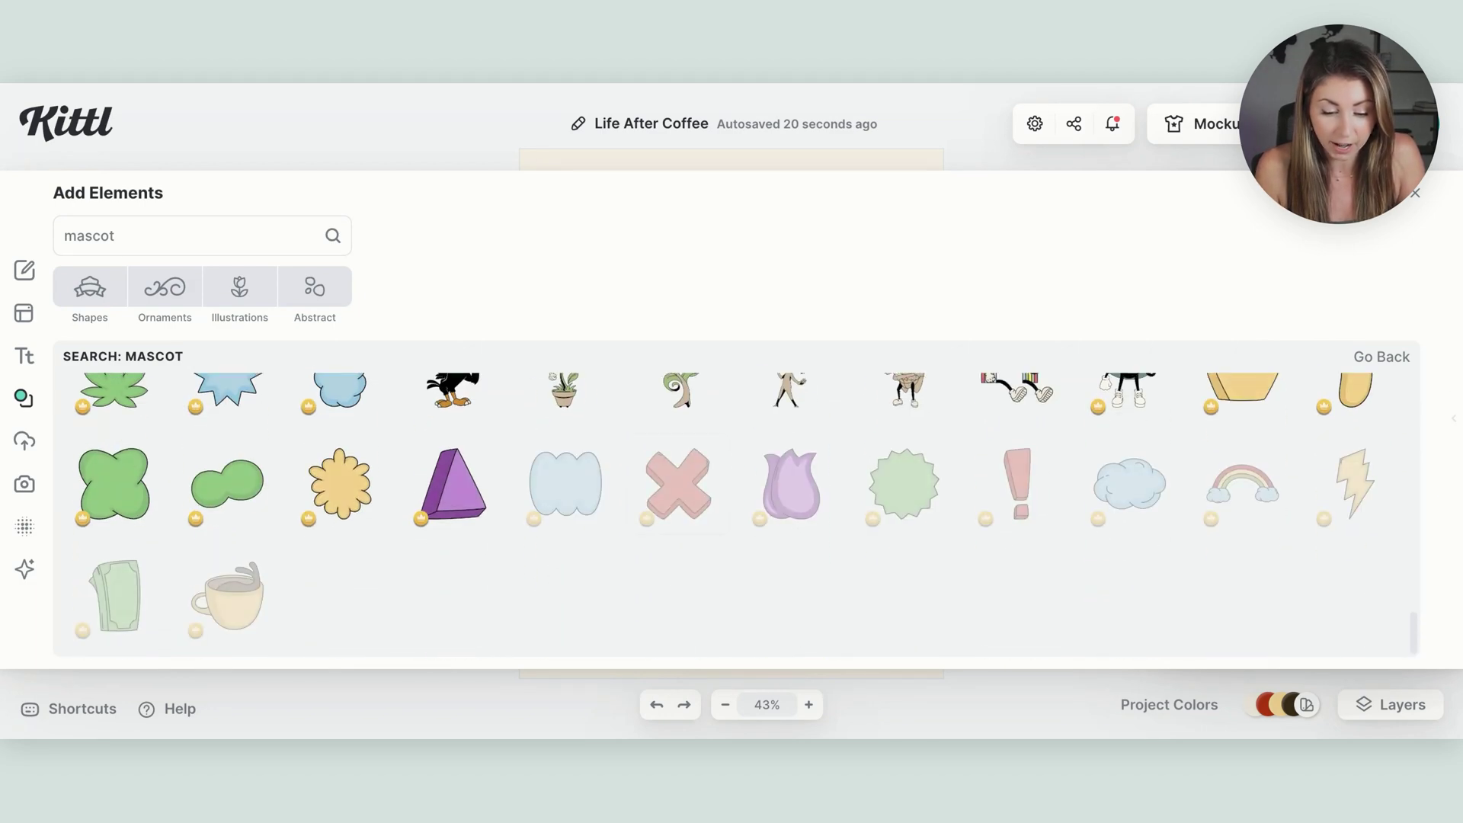
scroll(678, 507, "down", 8)
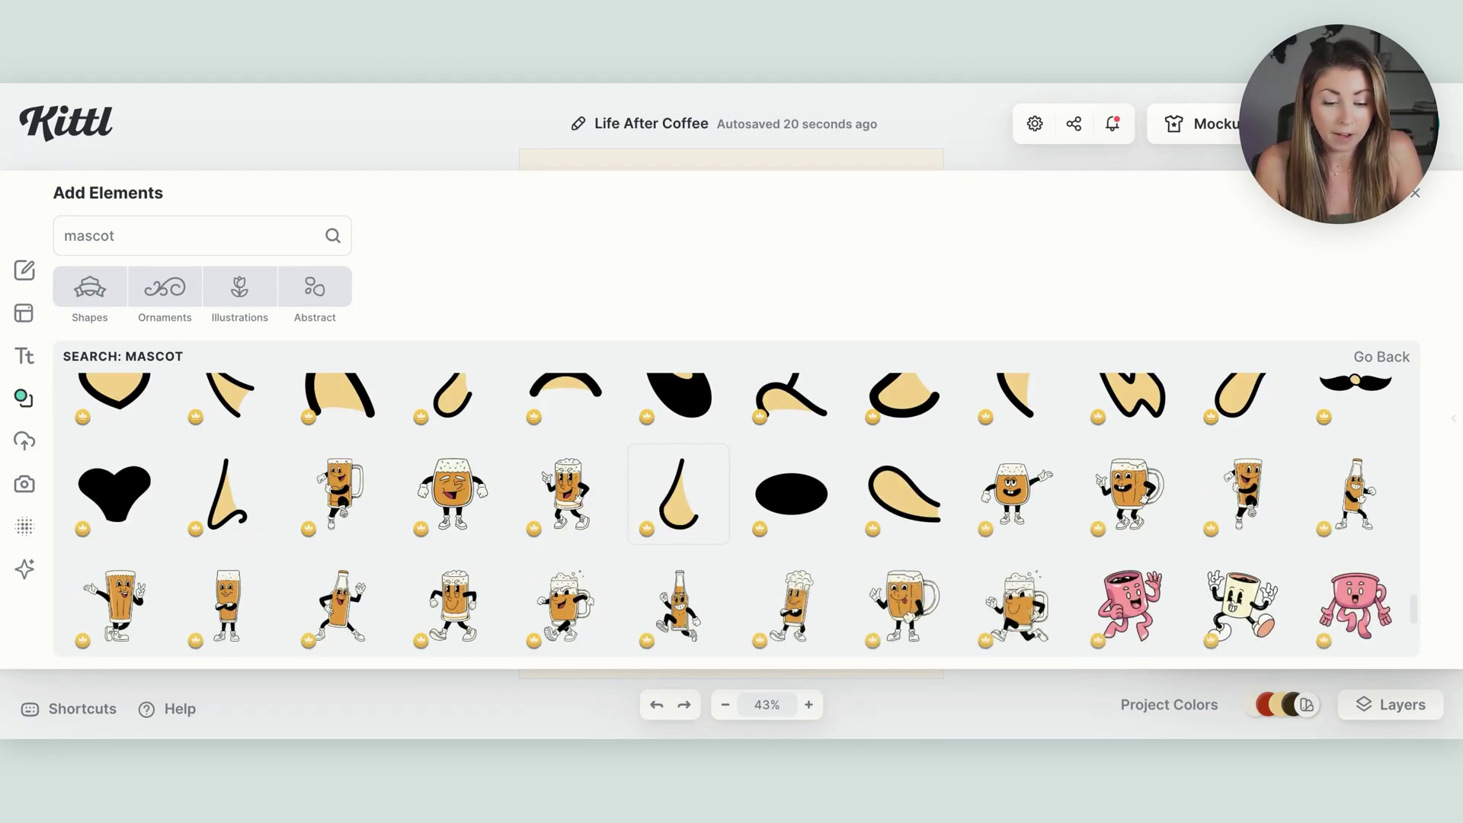
scroll(678, 534, "up", 3)
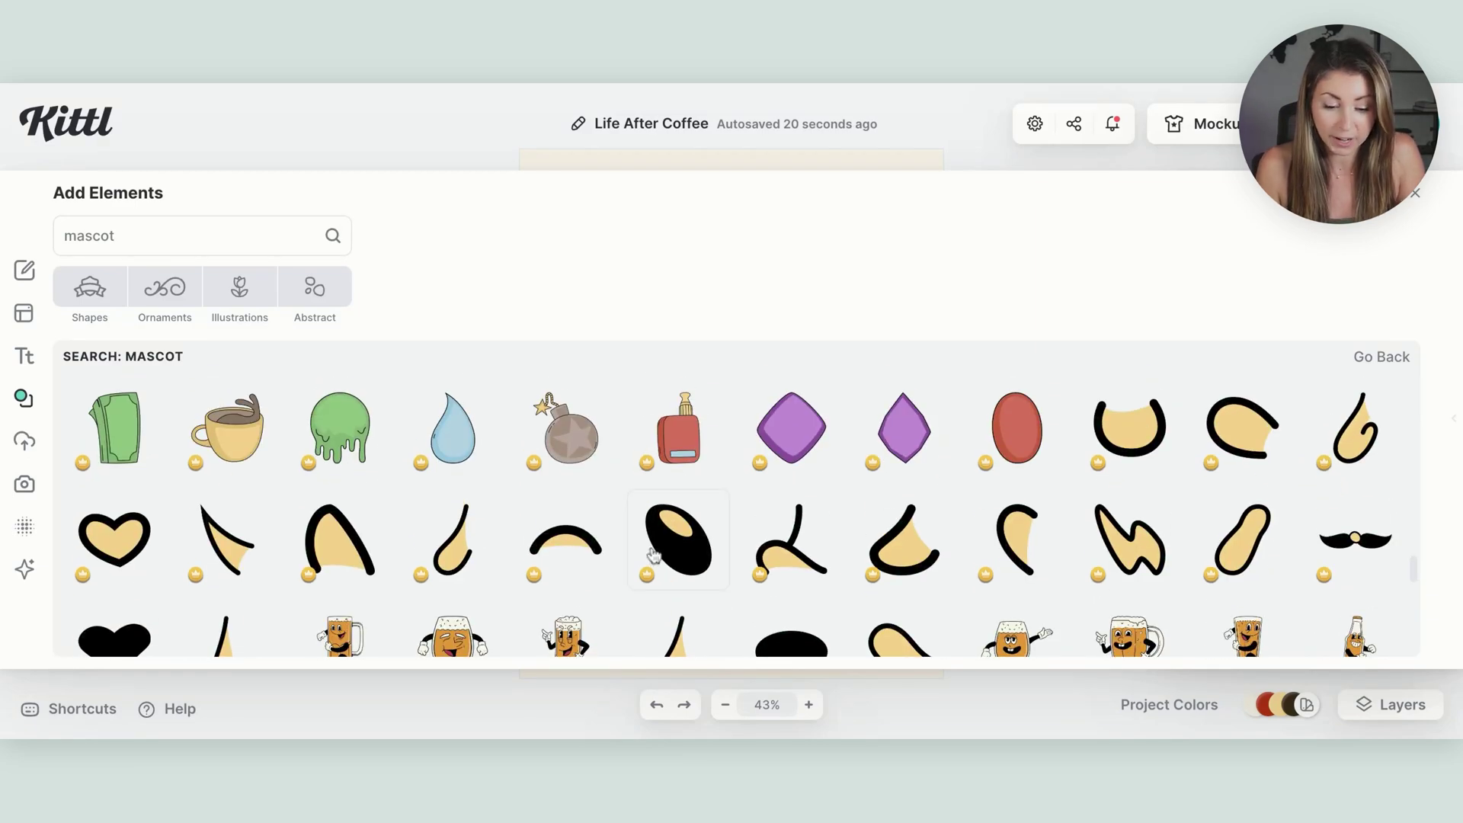
scroll(653, 554, "down", 10)
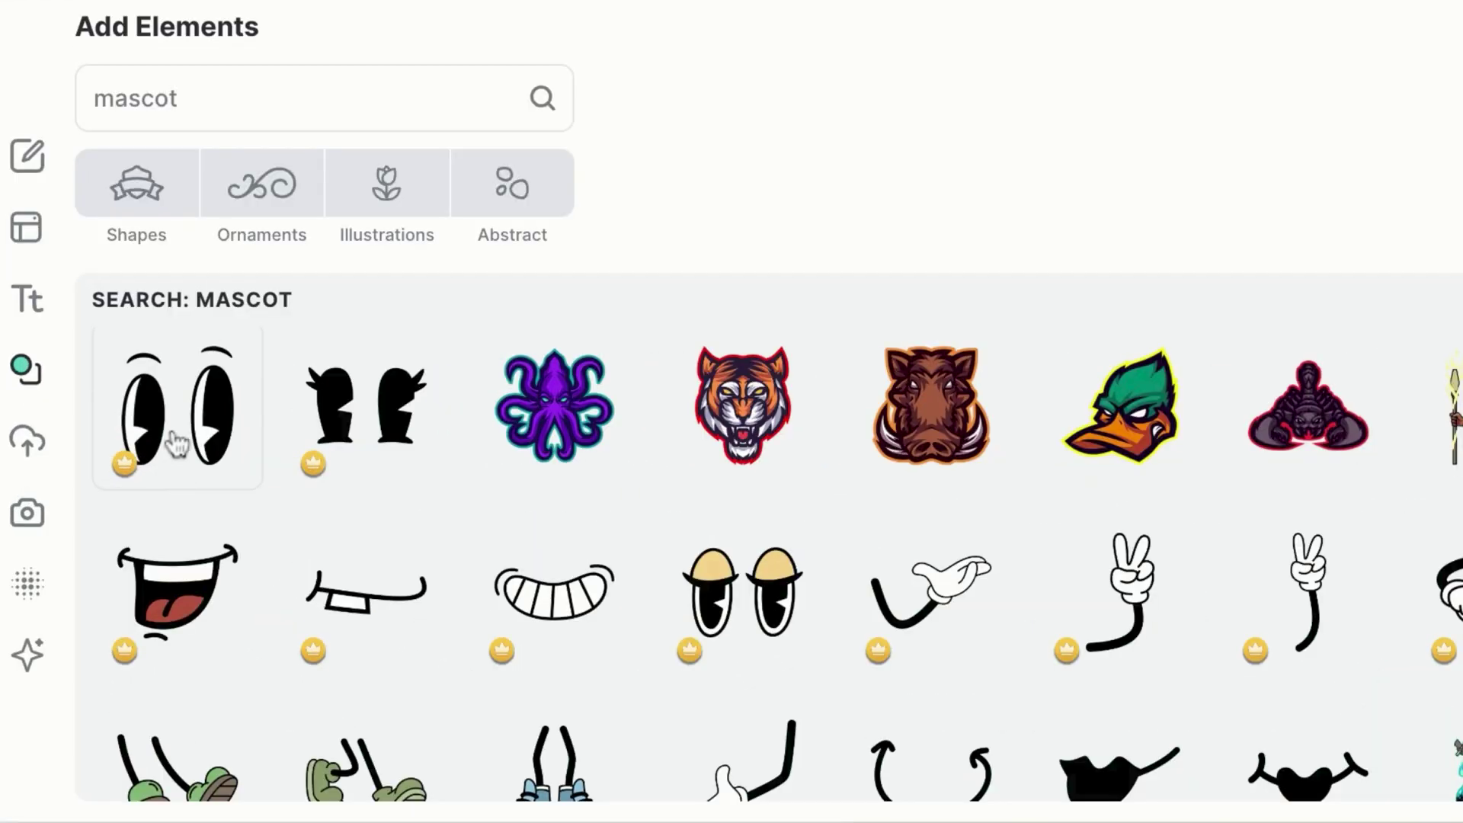
Add the pair of black-and-white cartoon eyes with eyebrows and the legs in blue sneakers to the design.
left_click(174, 444)
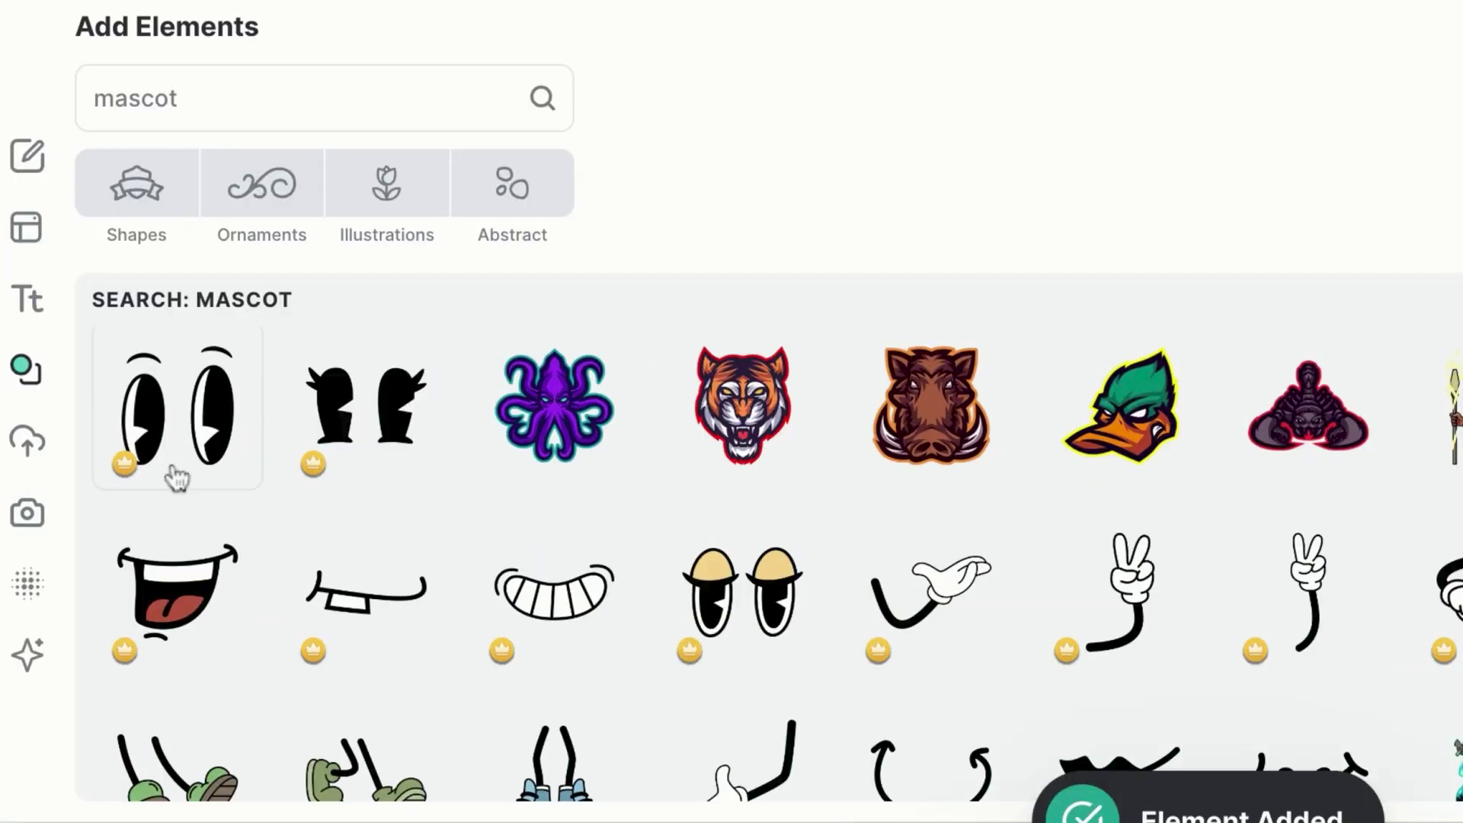
scroll(1090, 552, "down", 2)
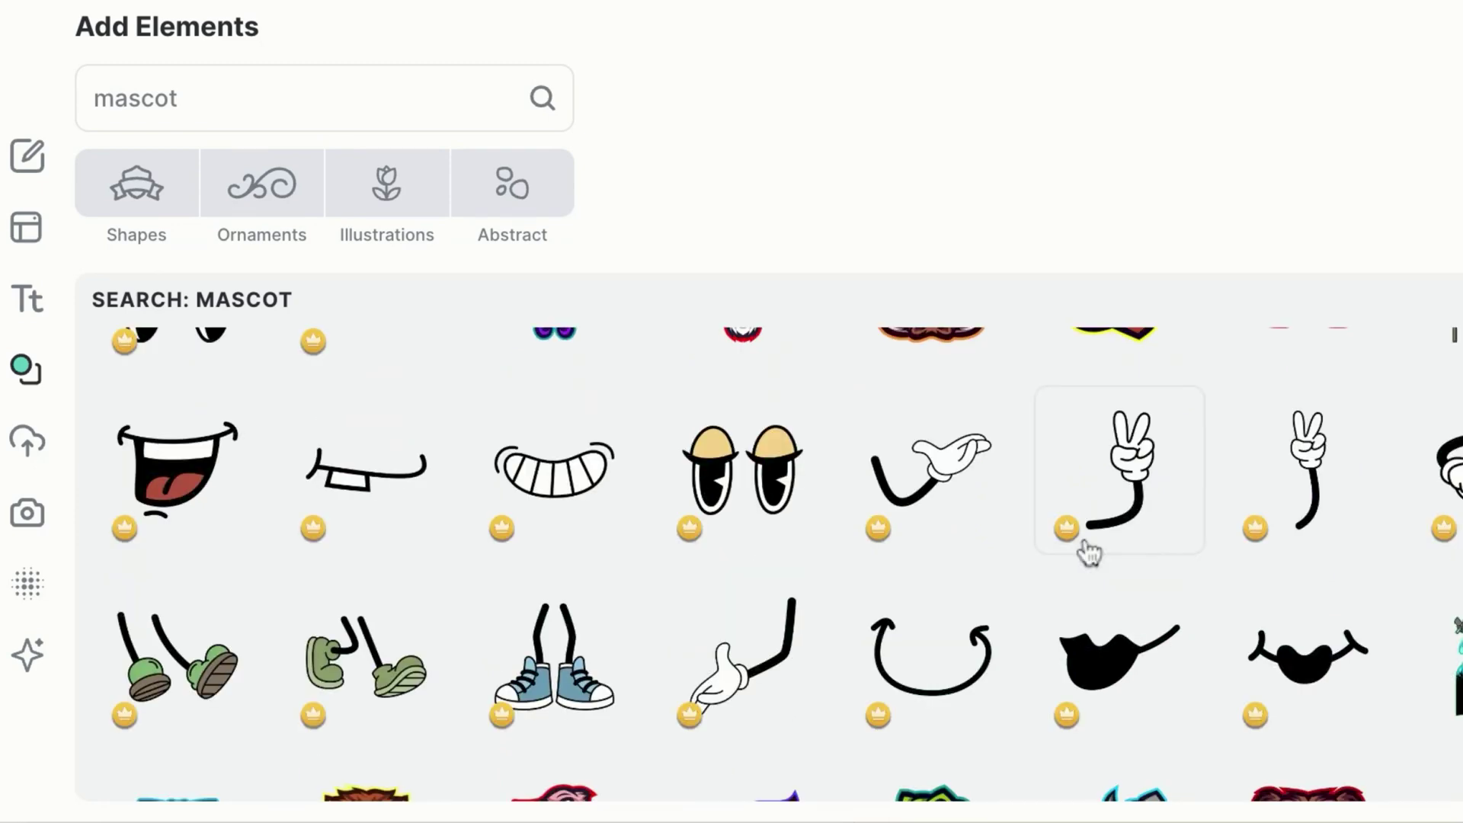
left_click(587, 686)
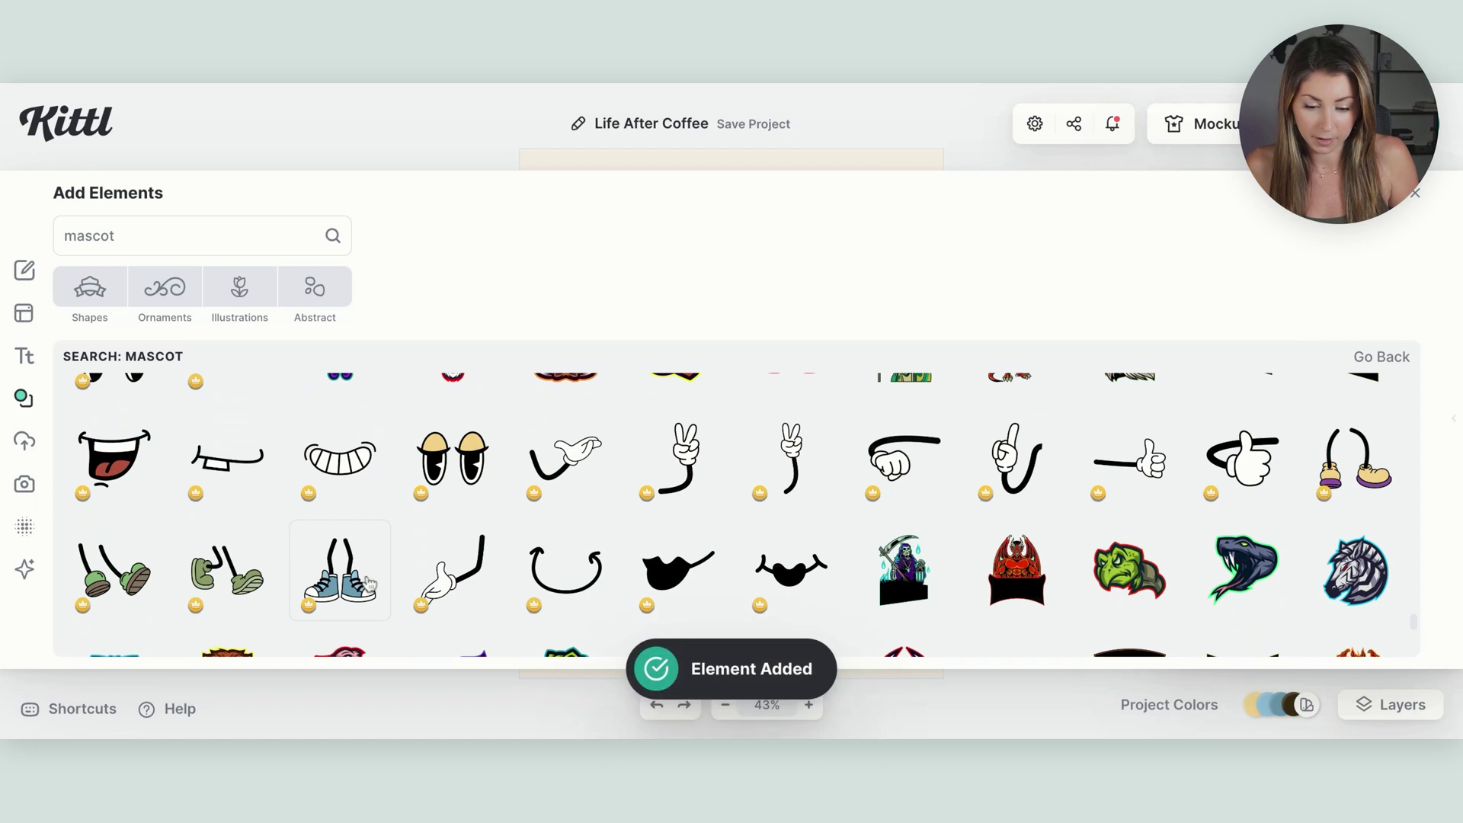
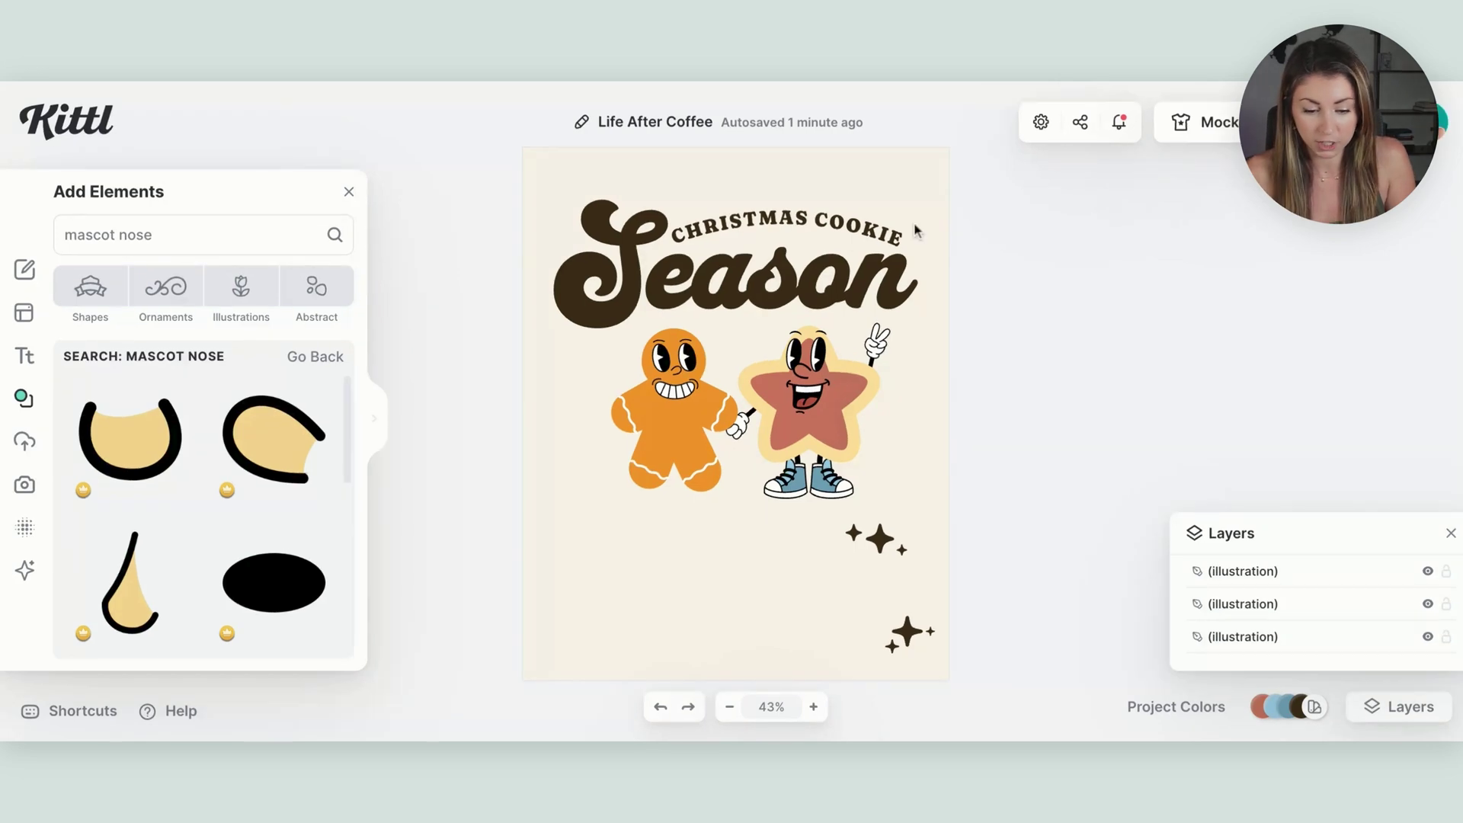
Set the border colour of the star cookie to black.
left_click(790, 415)
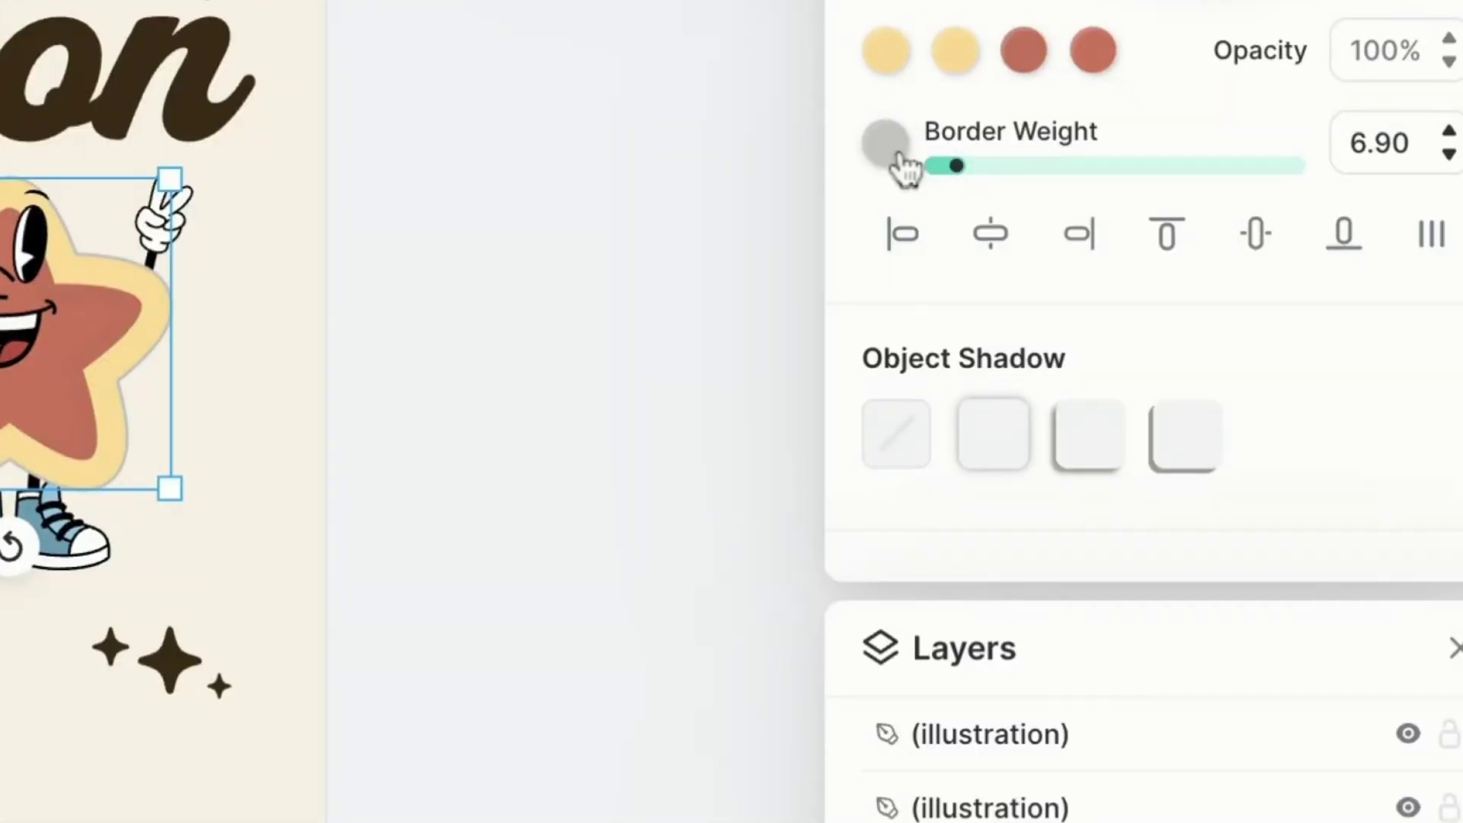
left_click(899, 156)
left_click(477, 451)
left_click_drag(477, 450, 477, 579)
left_click(959, 179)
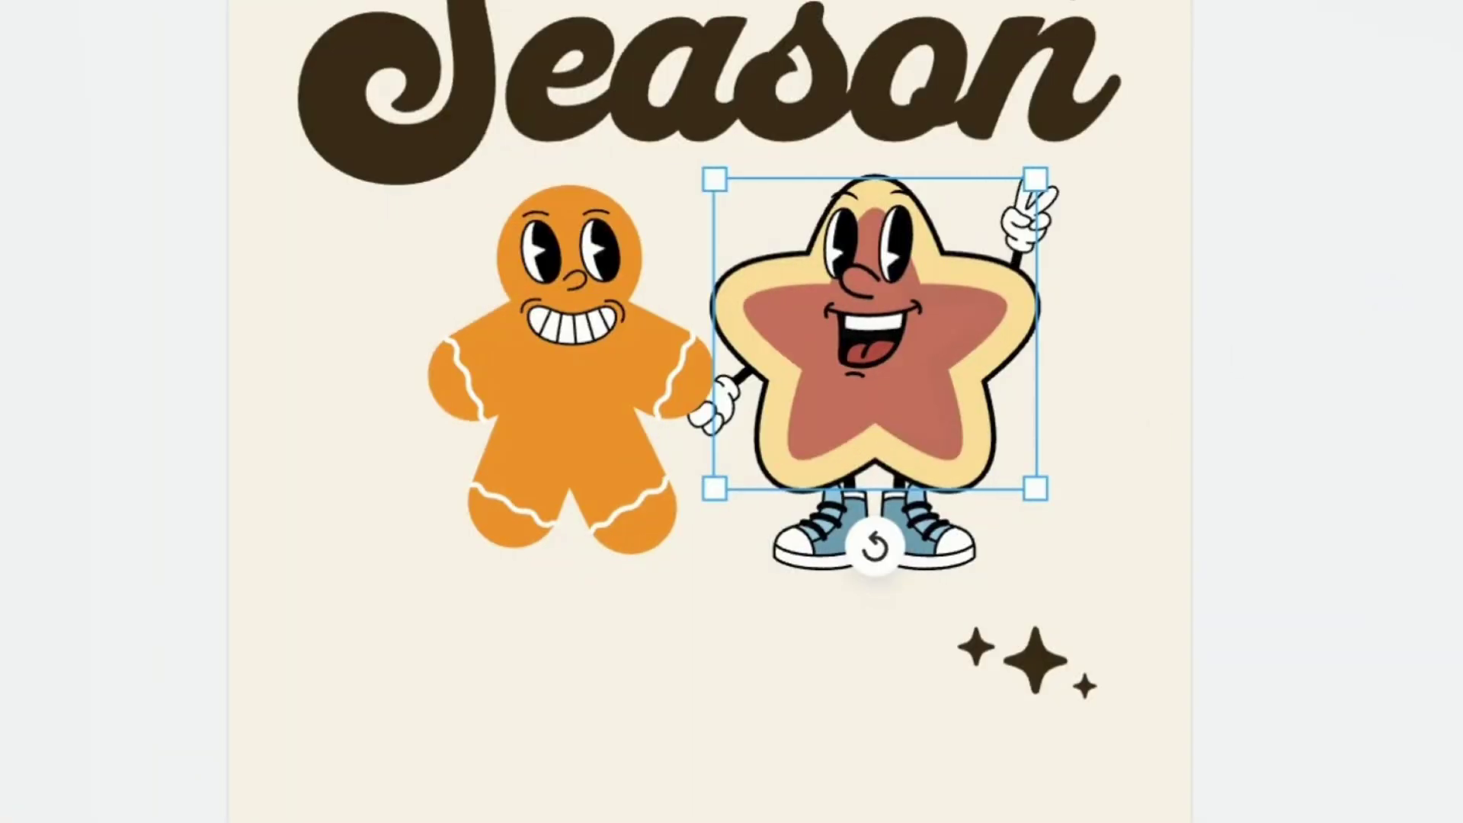
Give the gingerbread man a black border matching the star cookie's outline.
left_click(560, 430)
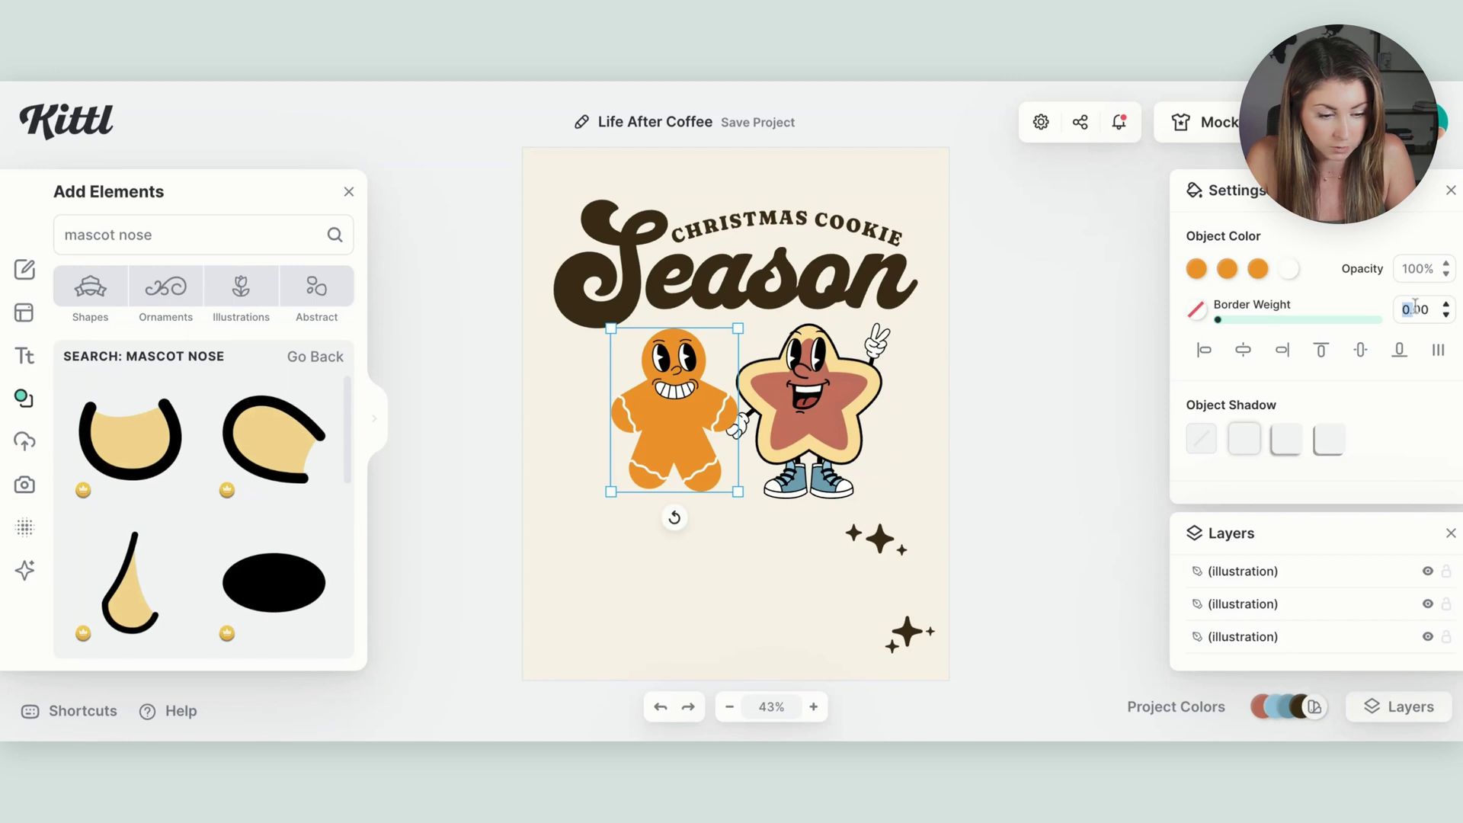
left_click(1197, 311)
left_click(979, 431)
left_click(857, 322)
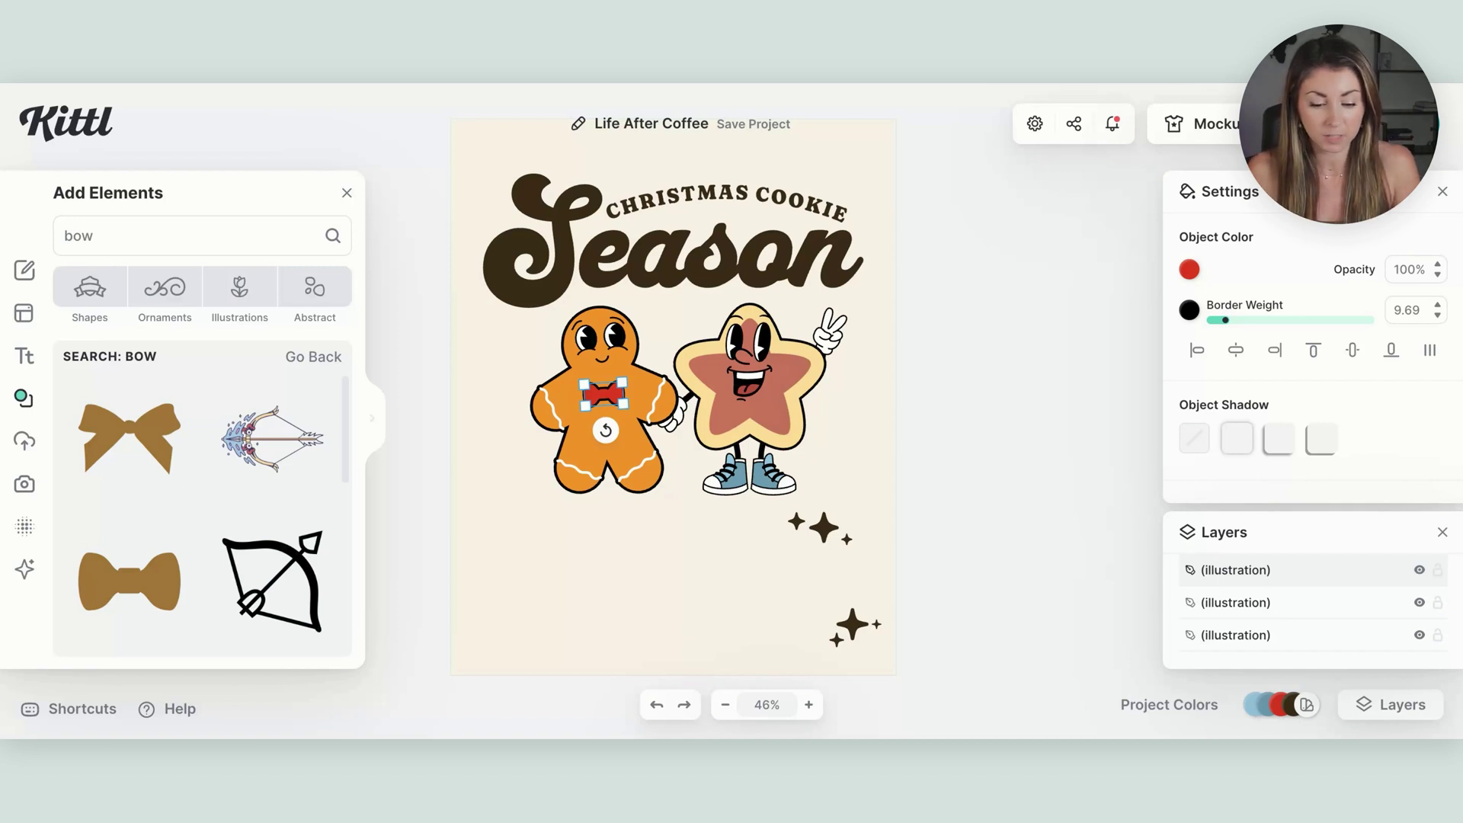
Ungroup the sparkles below the star cookie, resize the large one, and spread them individually around the two cookie characters.
left_click(826, 522)
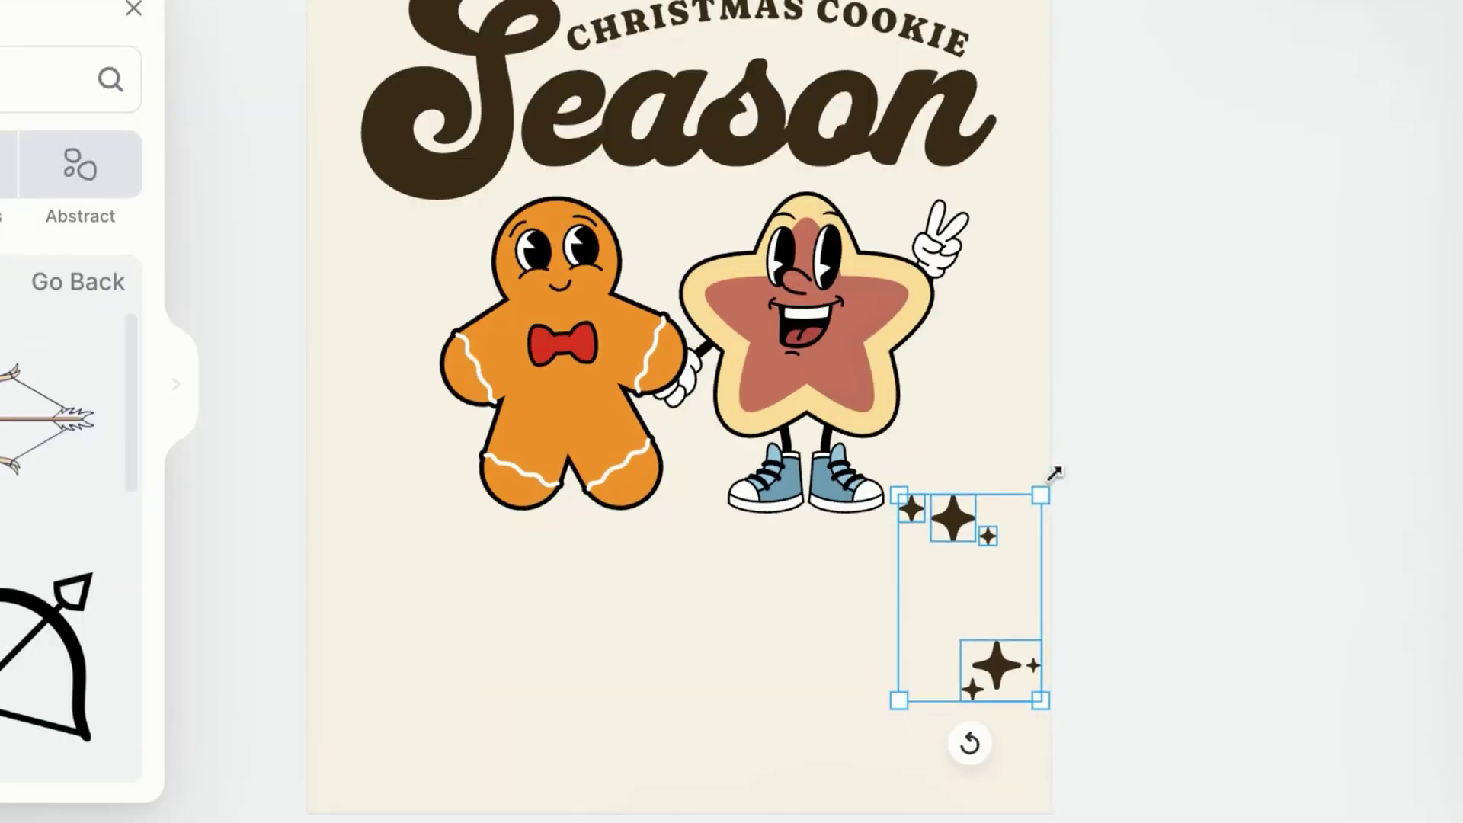
left_click_drag(897, 473, 950, 532)
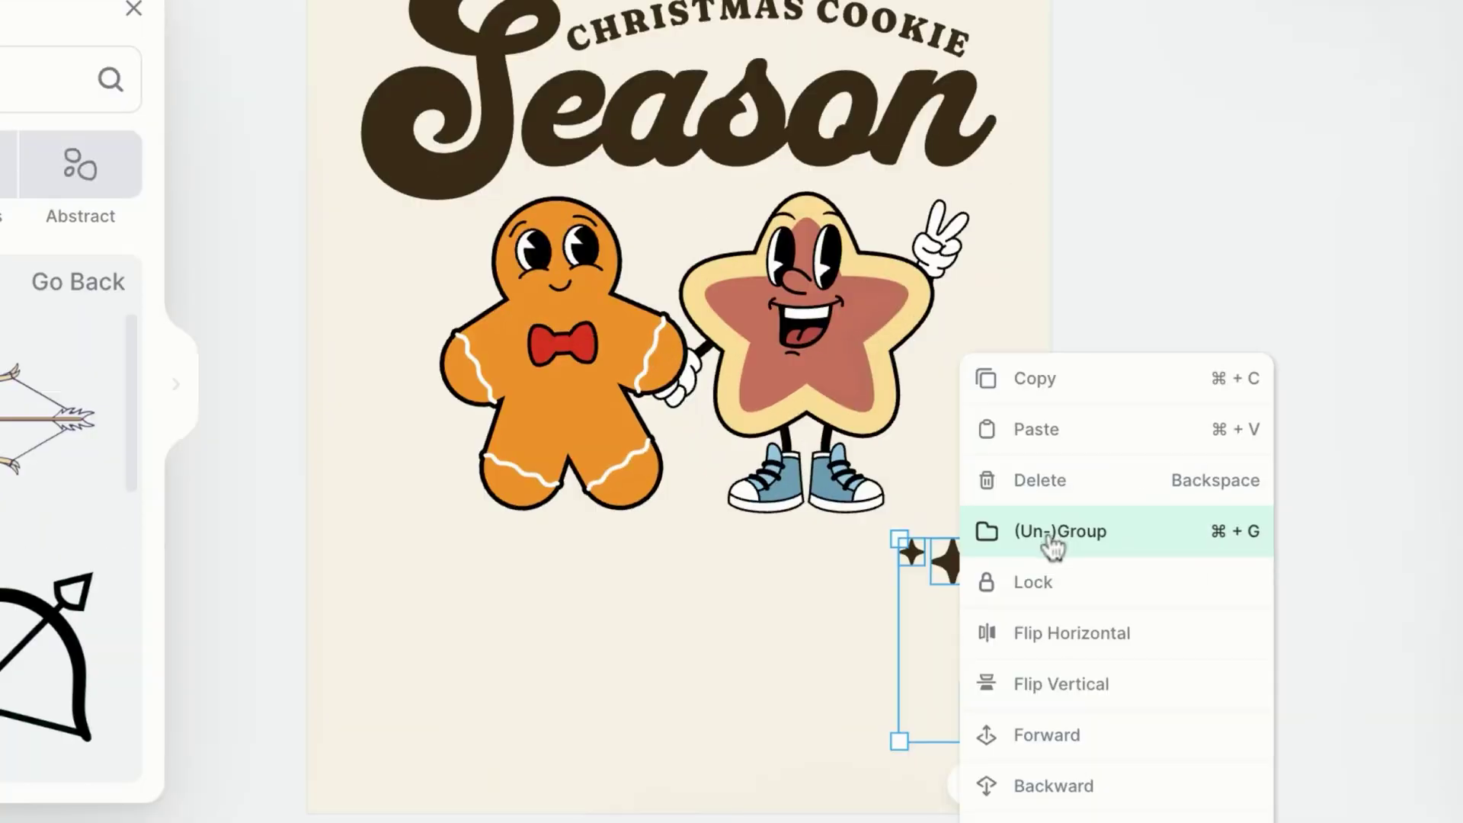
left_click(901, 507)
left_click_drag(956, 570, 963, 565)
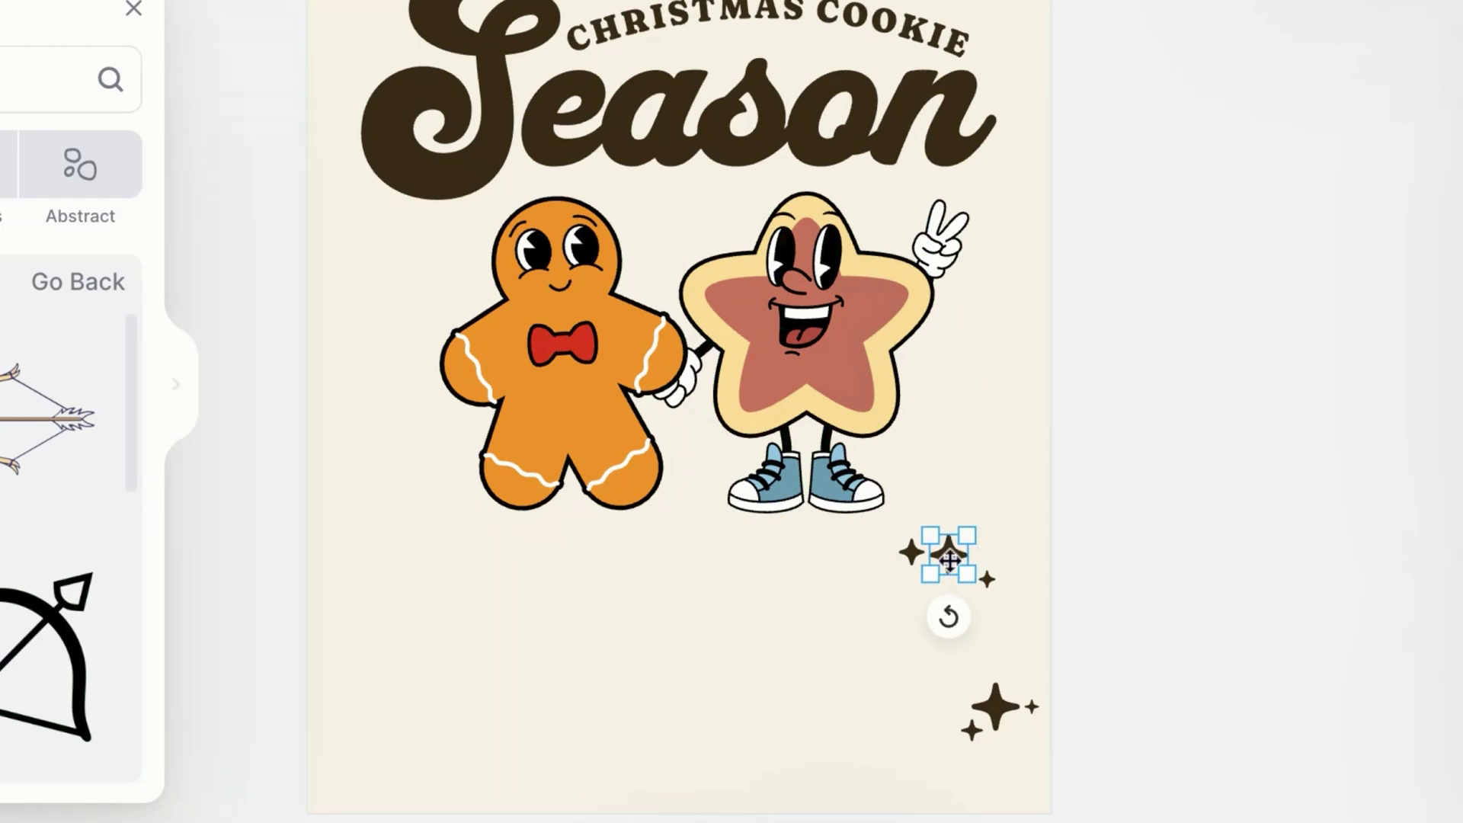
left_click_drag(962, 312, 882, 206)
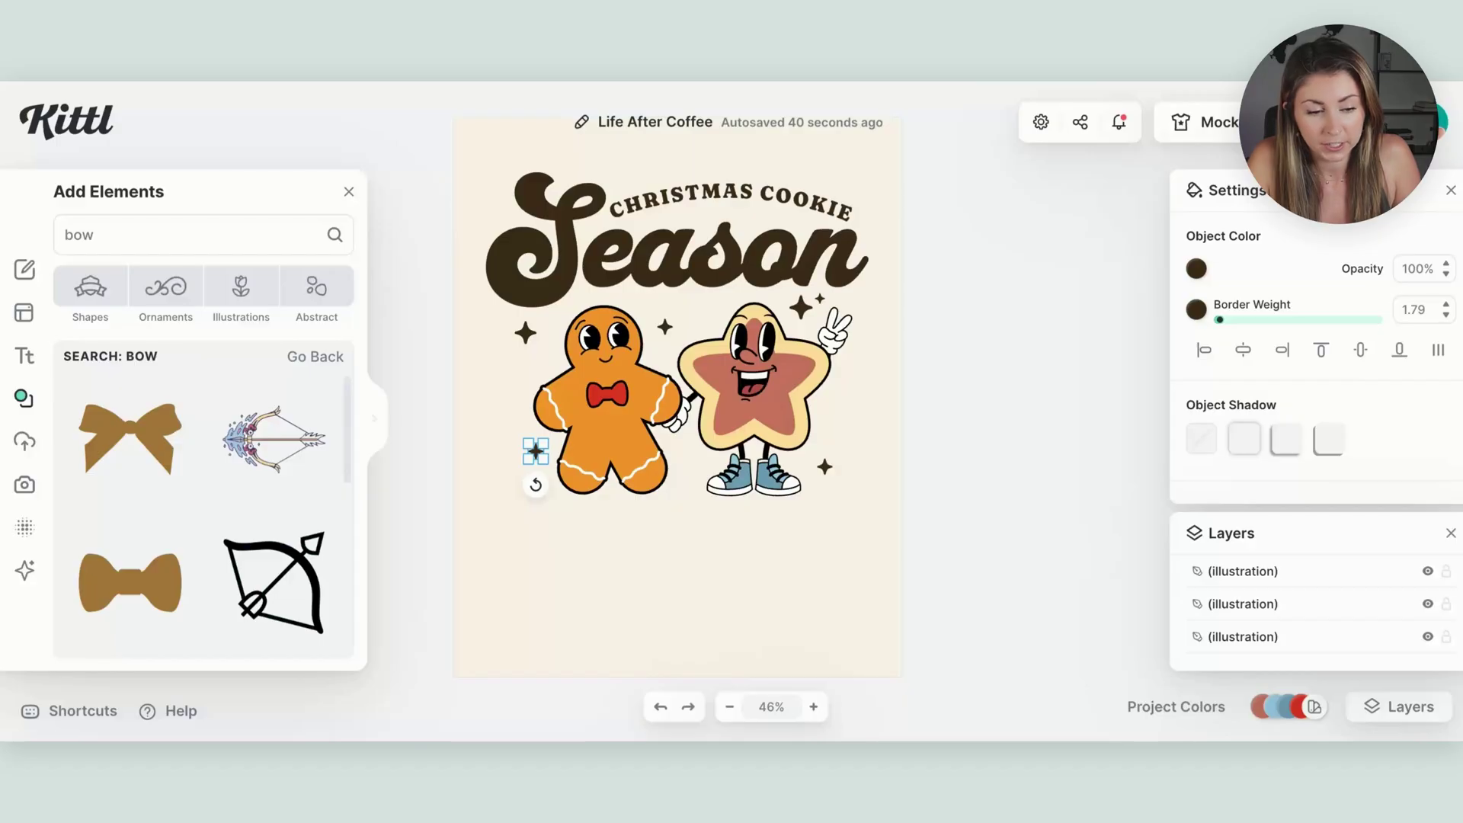
Search the elements for "checker" and add the plain black square checkerboard pattern to the design.
left_click(253, 236)
key("ctrl+a")
type("checker")
key("Return")
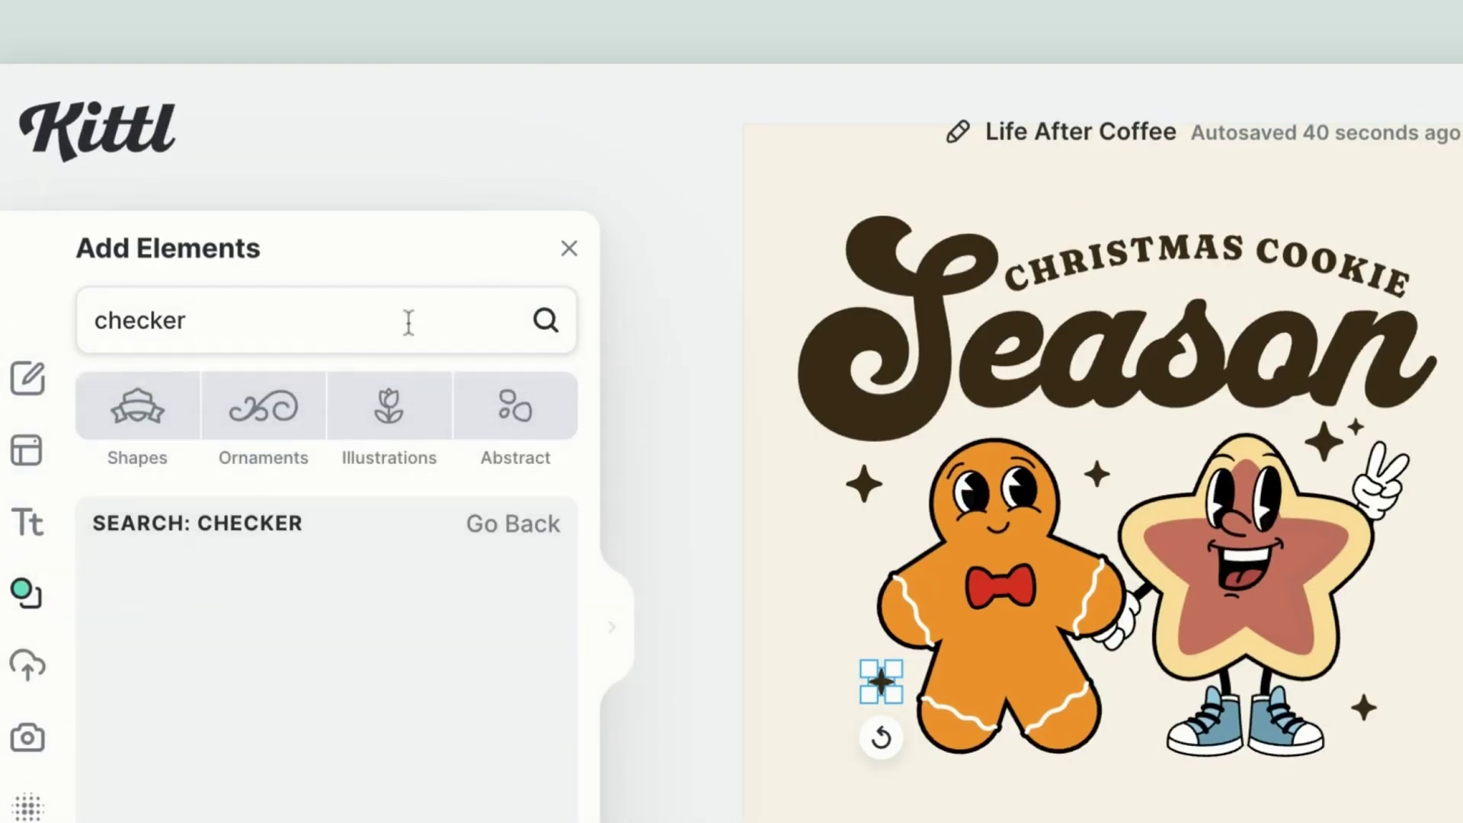
left_click(293, 505)
Shrink the checkerboard and place two copies side by side as a horizontal band behind the gingerbread man and star cookie.
left_click_drag(694, 435, 523, 392)
left_click_drag(627, 433, 663, 457)
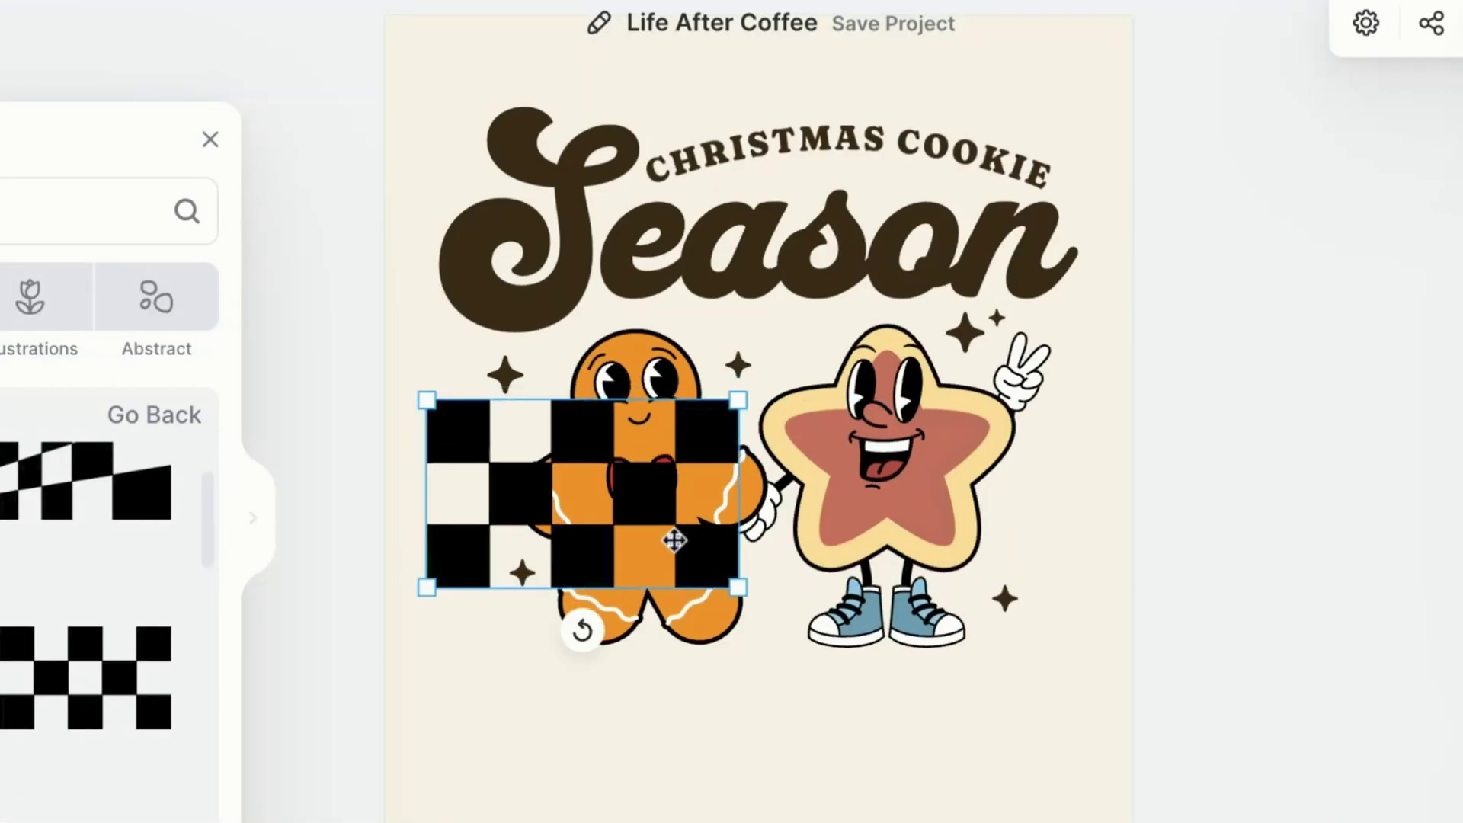
left_click_drag(674, 540, 1044, 538)
left_click(631, 498, "shift")
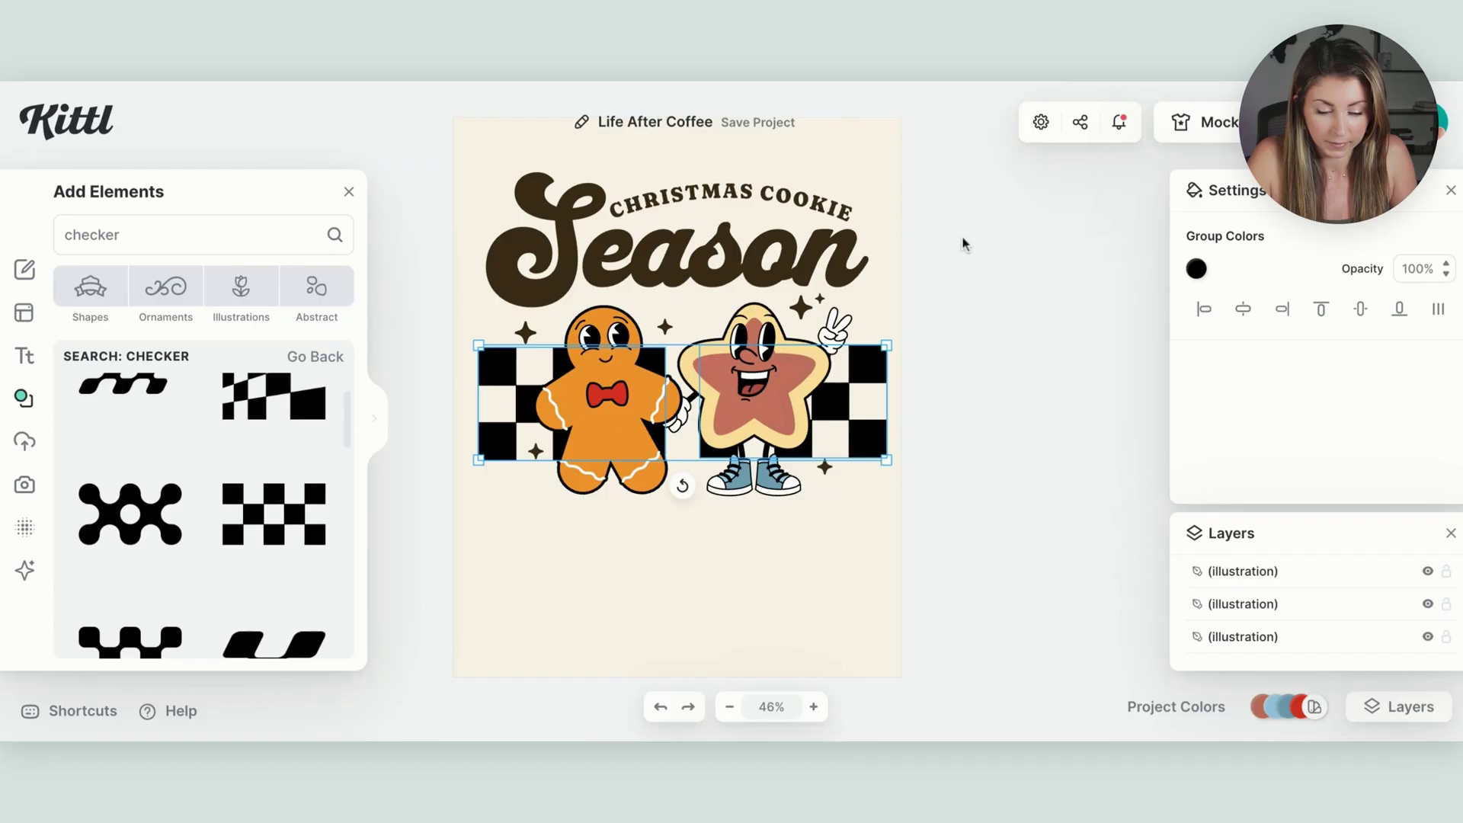
left_click(1001, 249)
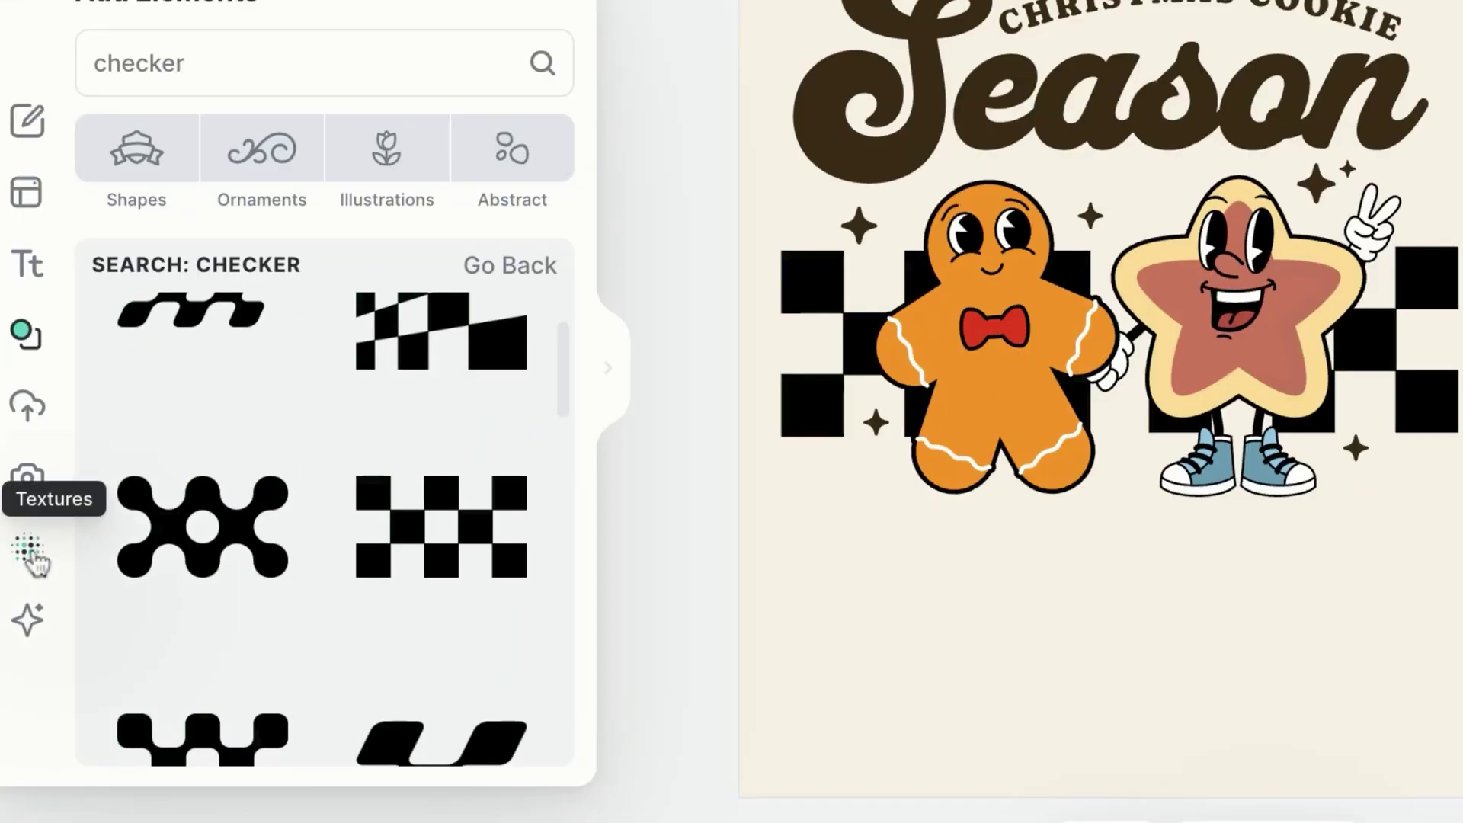
Apply a grunge texture over the whole design and set its blend mode to Alpha Mask.
left_click(31, 550)
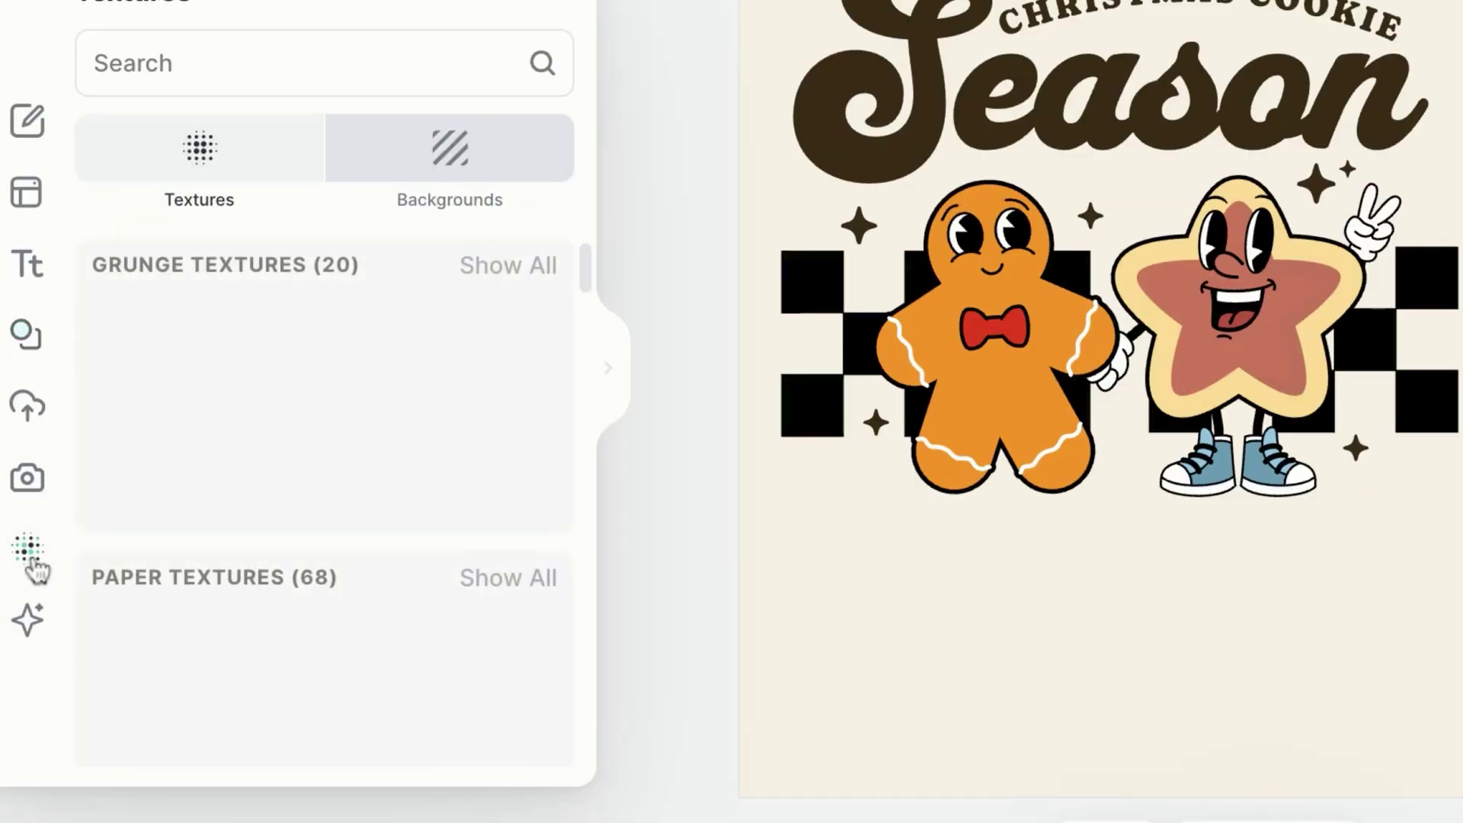
left_click(257, 448)
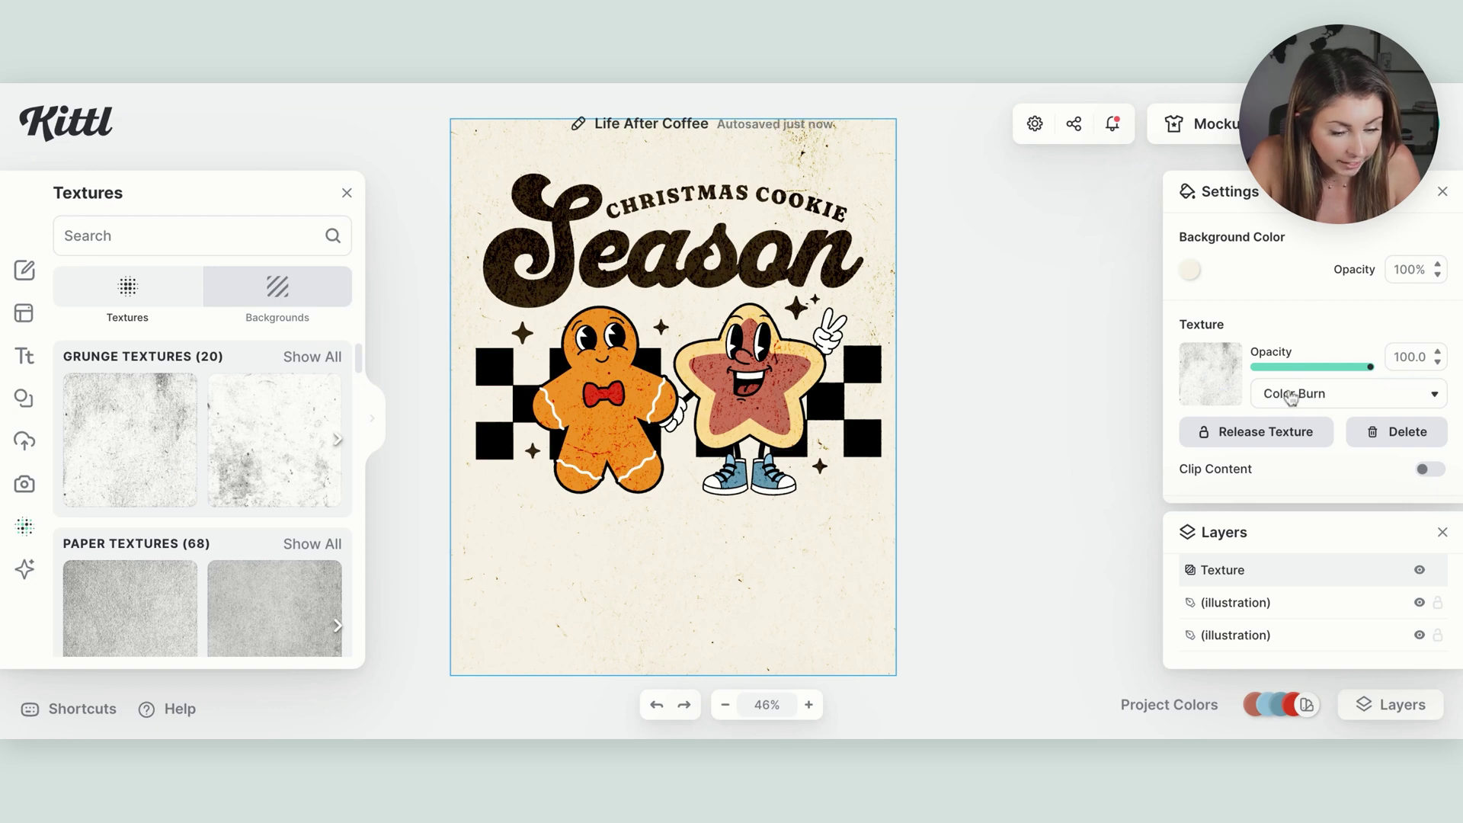
left_click(1290, 396)
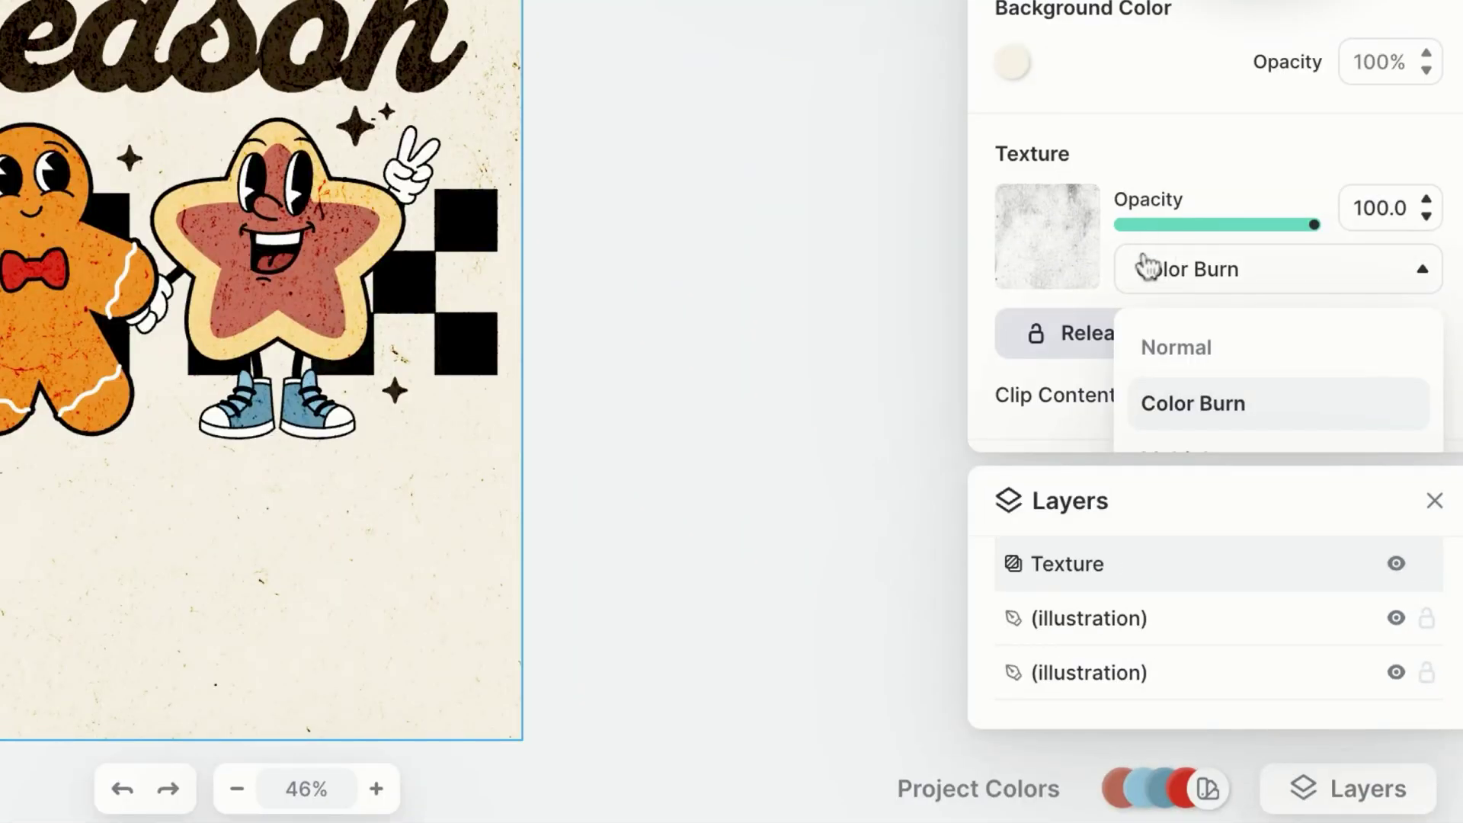
scroll(1200, 390, "down", 3)
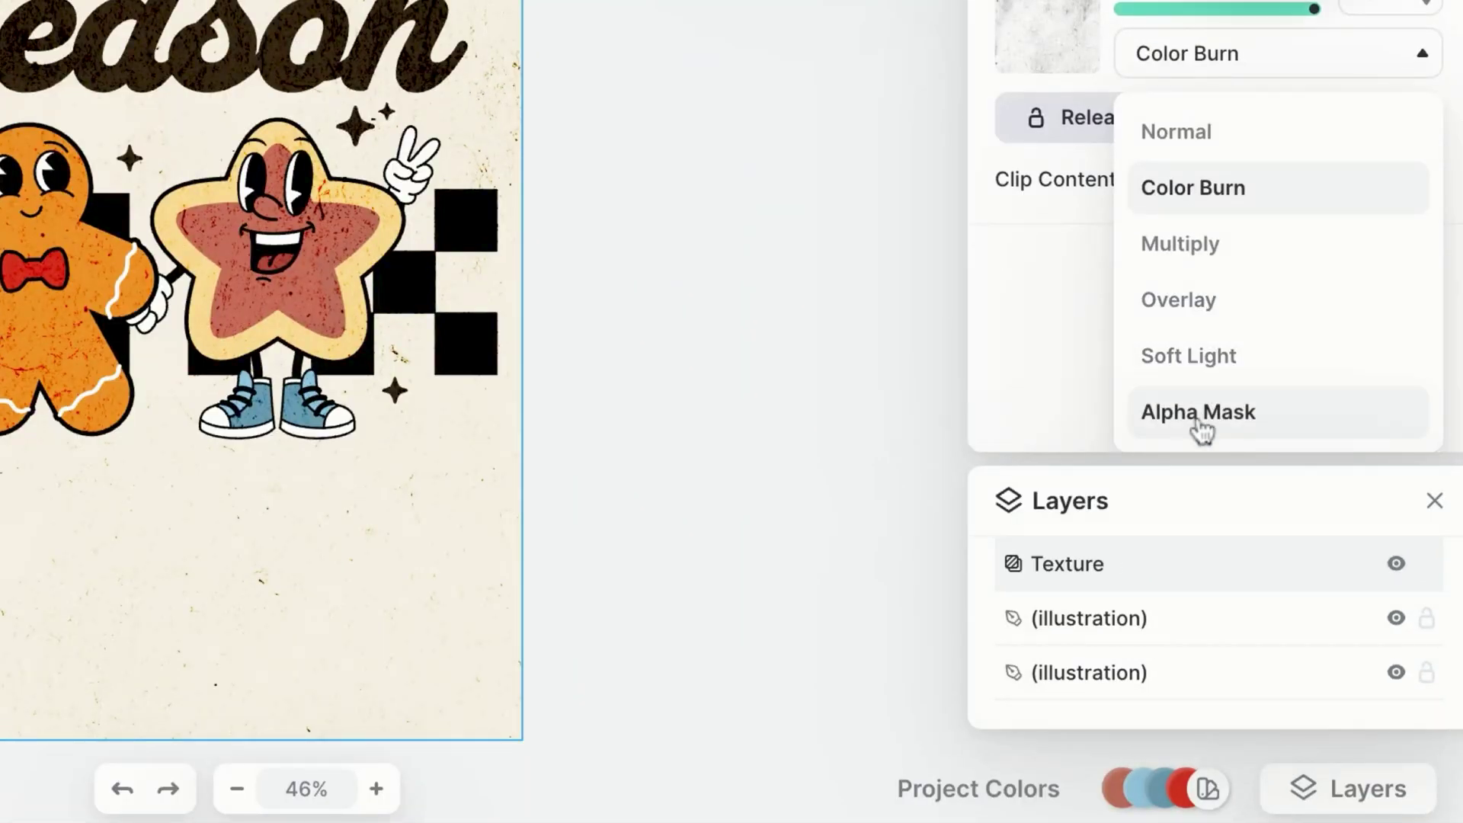
left_click(1201, 415)
scroll(1194, 429, "up", 3)
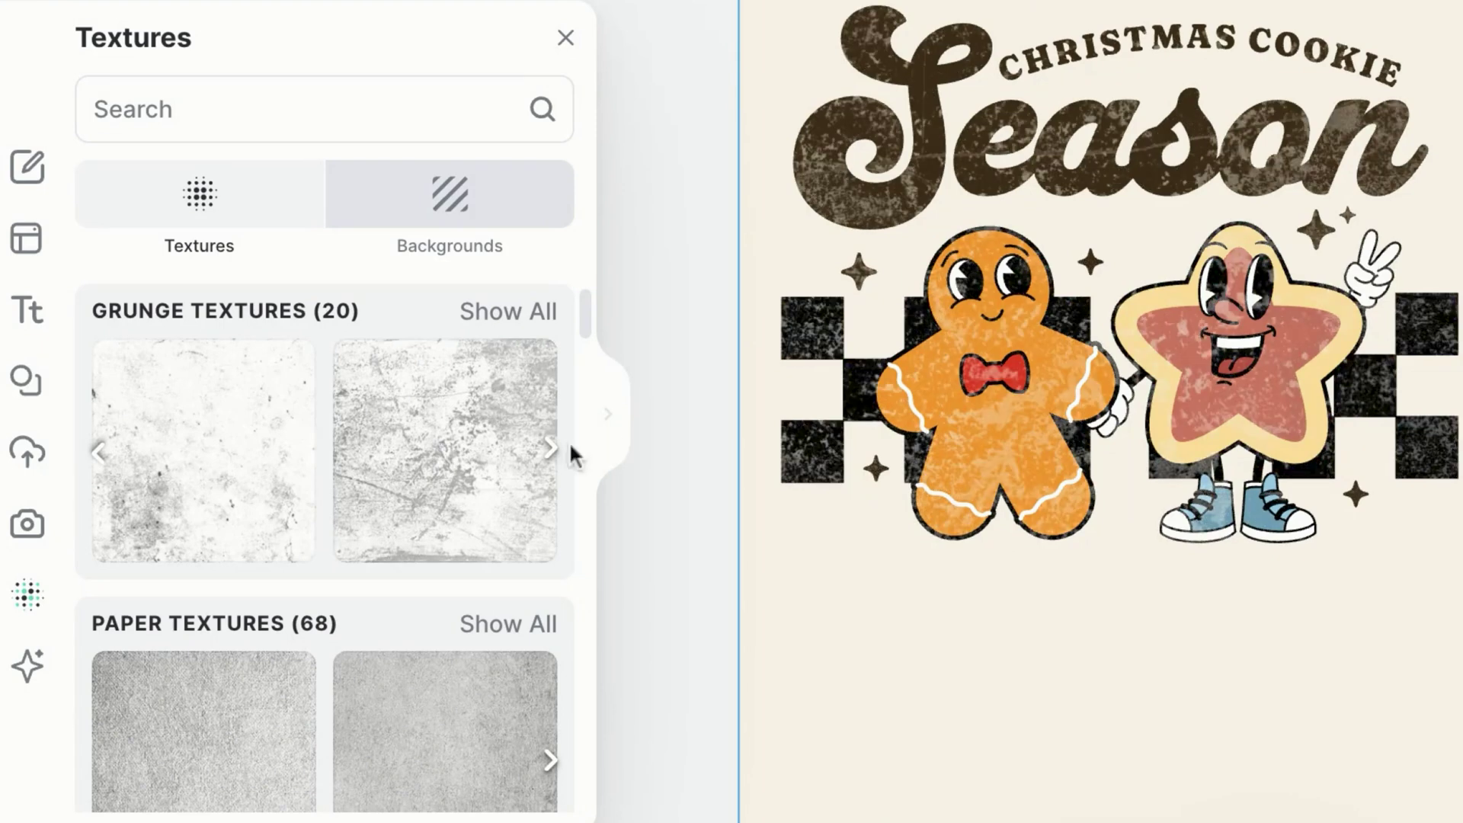
left_click(550, 448)
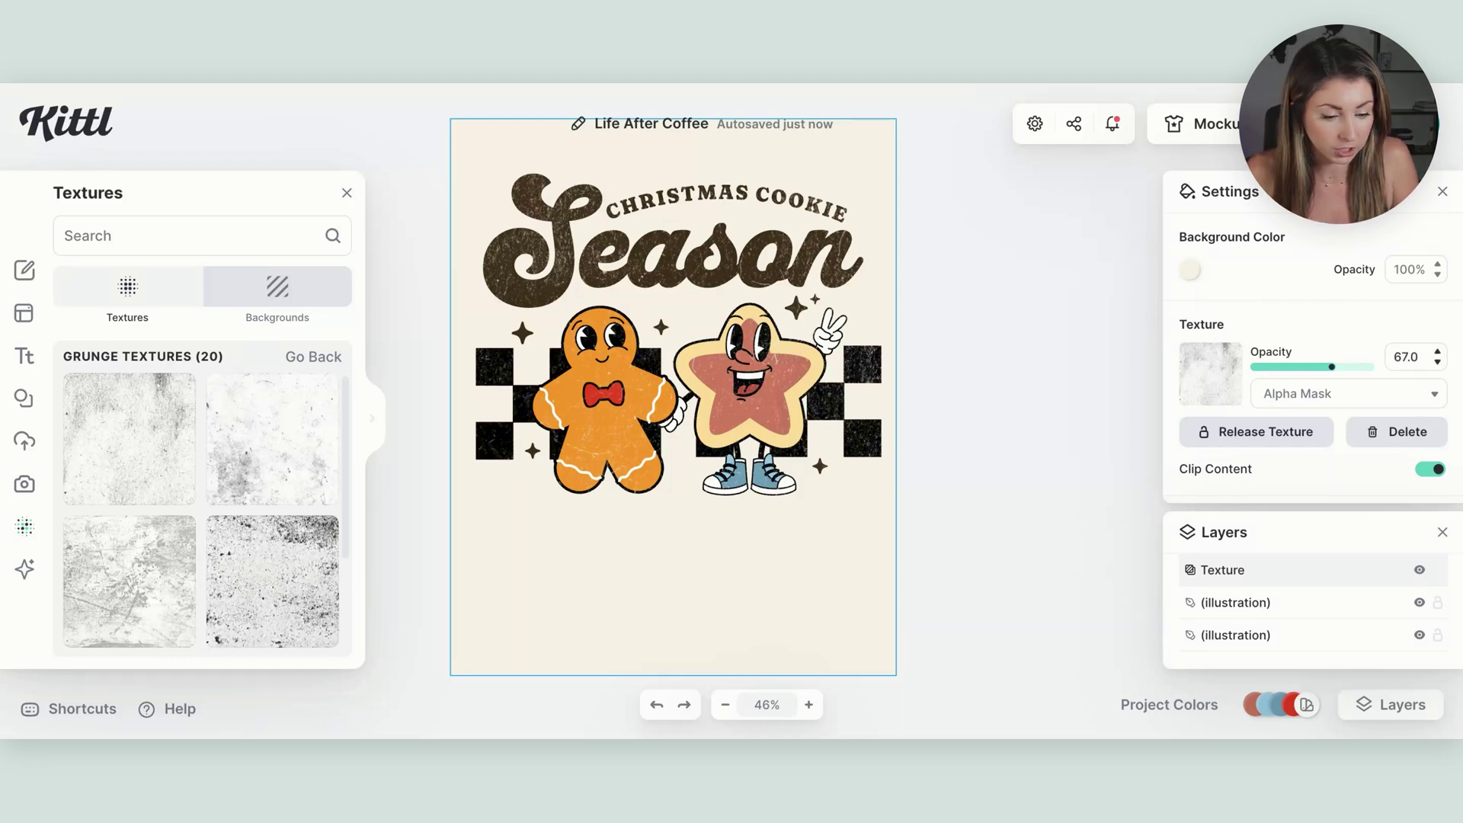
Open the download options for the finished design.
left_click(1395, 124)
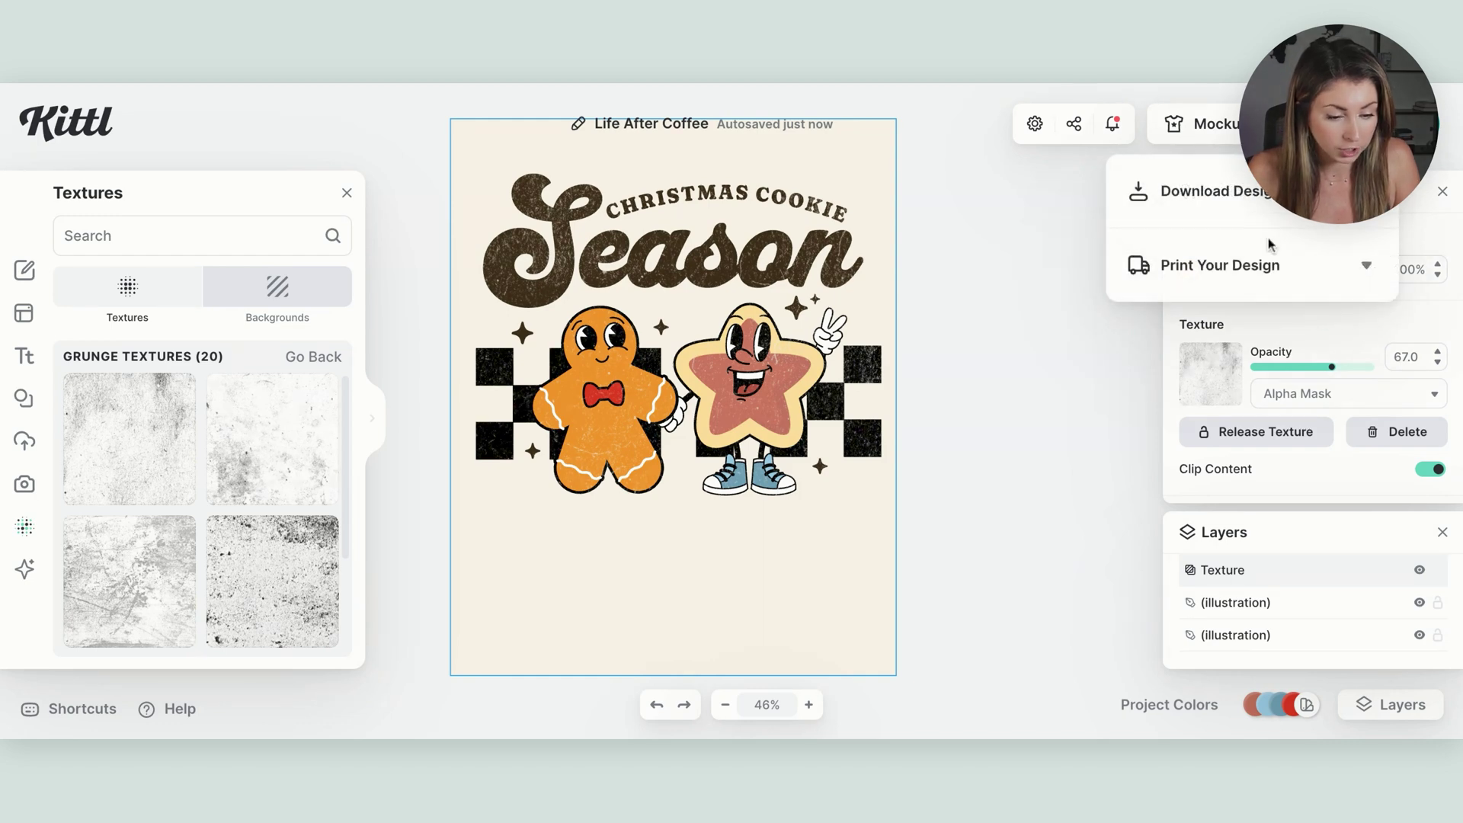
left_click(1236, 202)
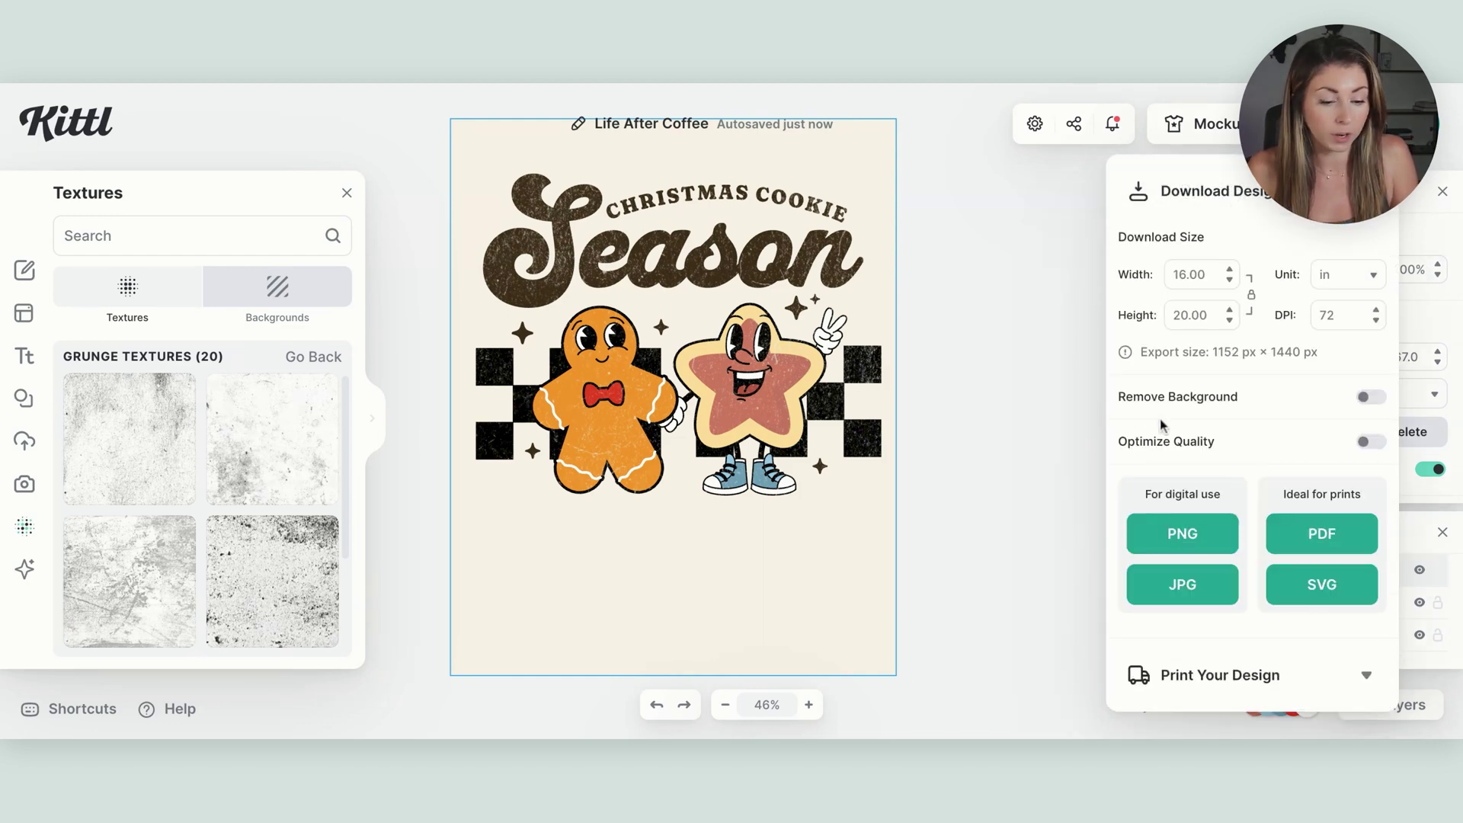